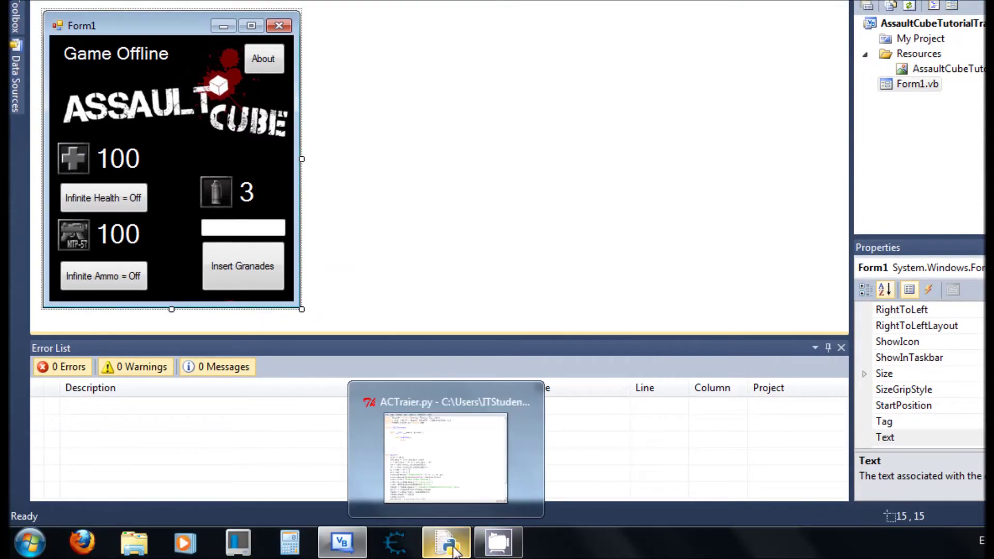
Test-run the trainer script, look at its preview window, then return to the code
click(448, 539)
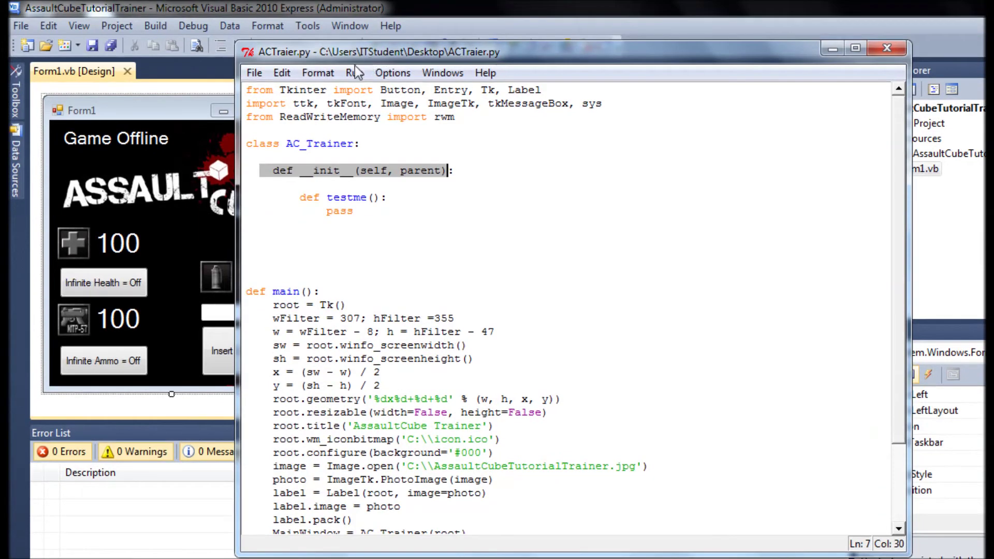
click(355, 72)
click(399, 147)
drag(574, 192, 363, 152)
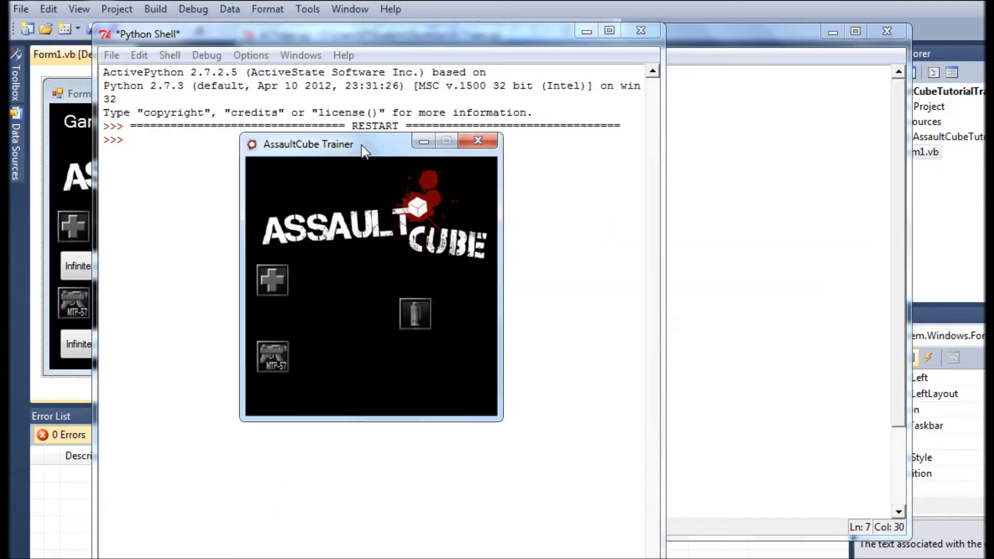
click(478, 141)
click(641, 30)
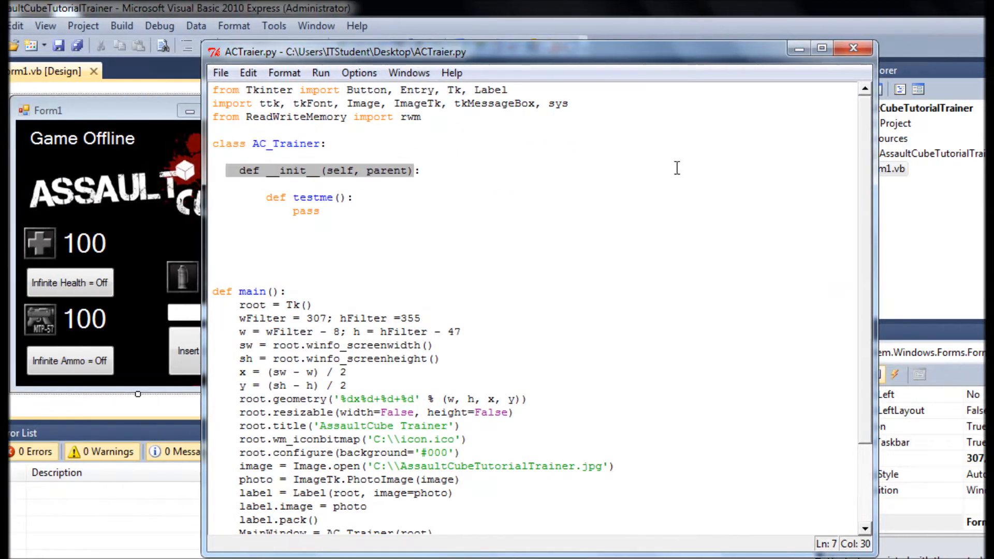
Review the tkFont, Image and sys imports and the sys.exit(1) line
click(435, 212)
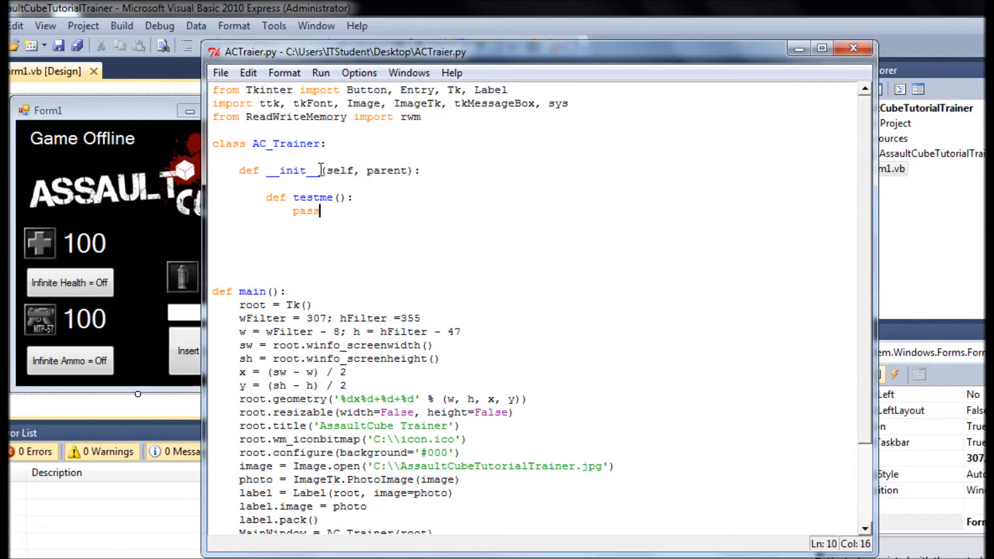
click(310, 103)
click(351, 103)
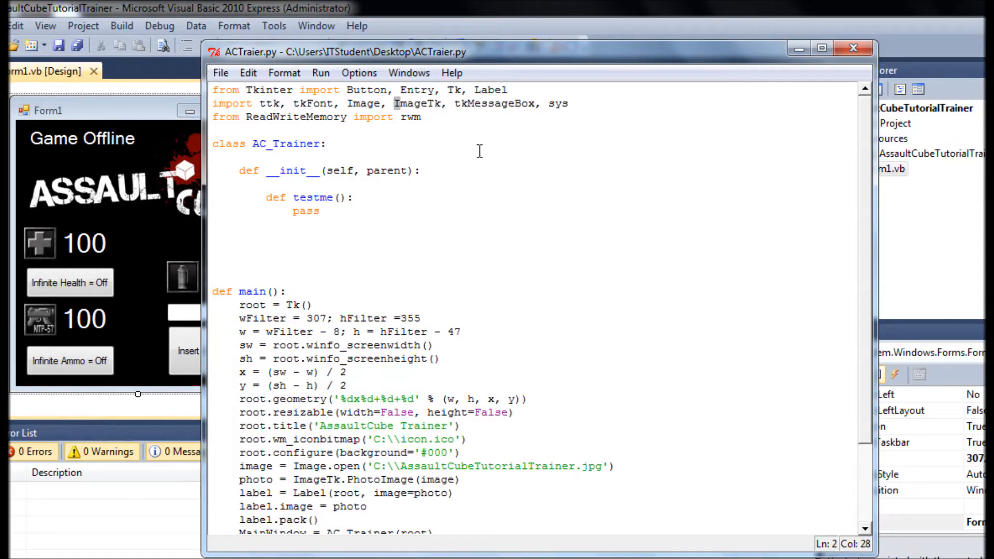
click(540, 152)
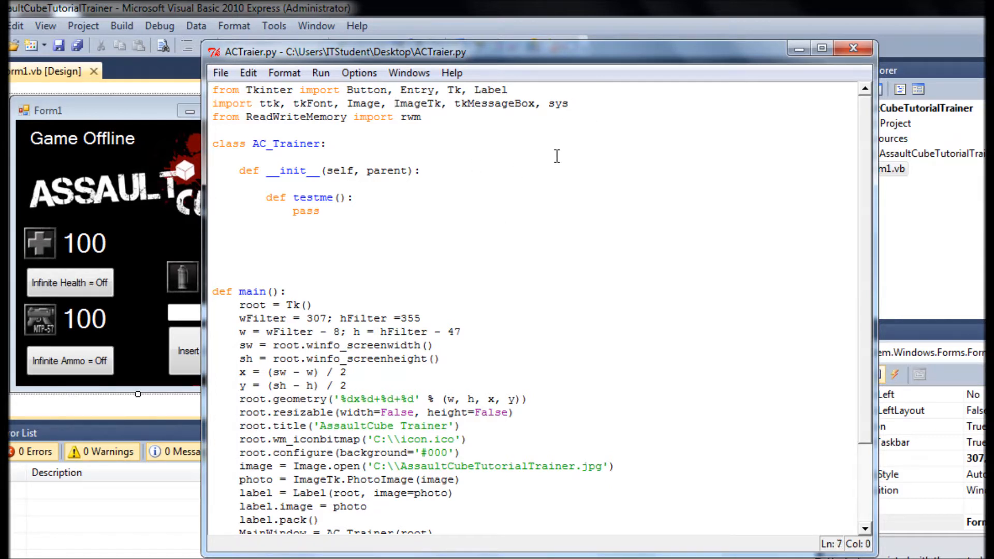
double_click(559, 104)
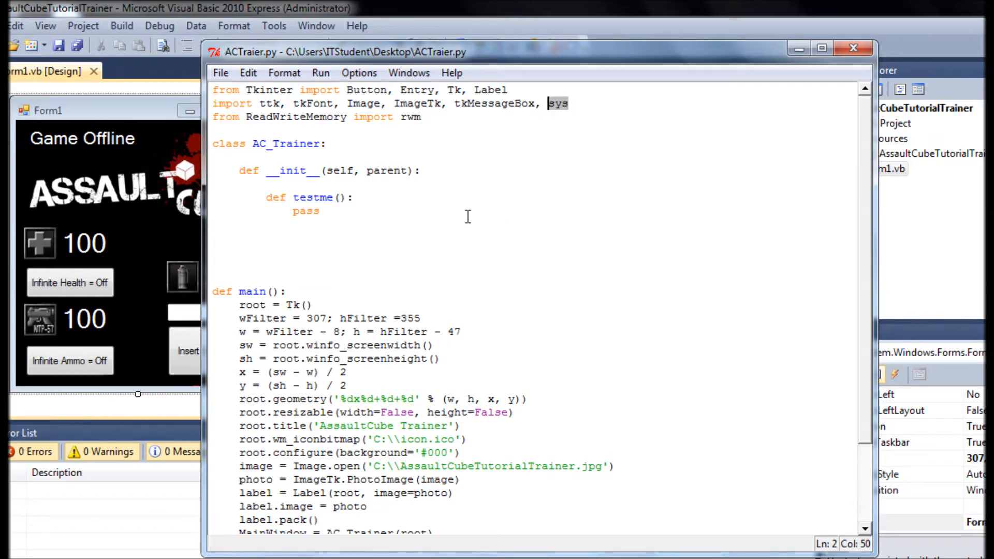
scroll(465, 213, down, 5)
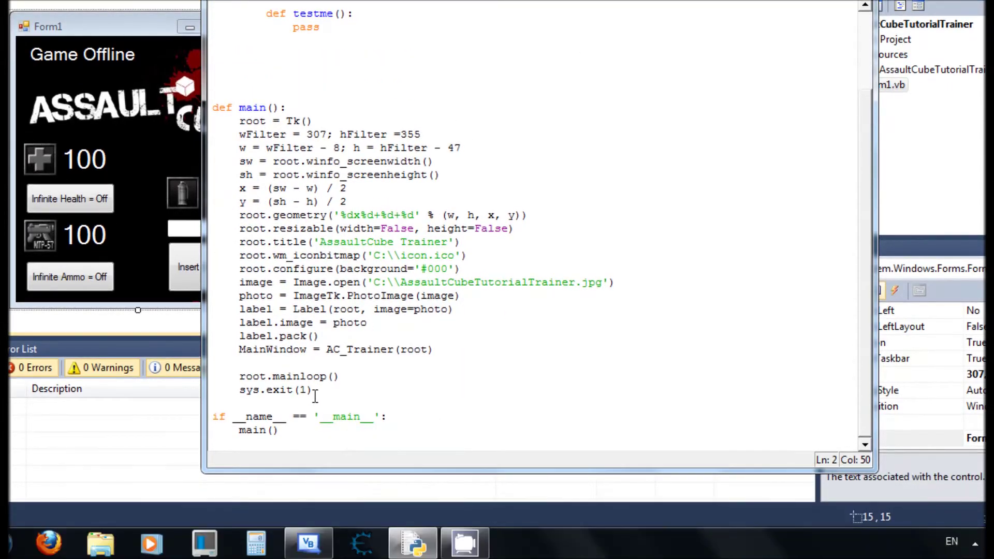
drag(312, 439, 239, 439)
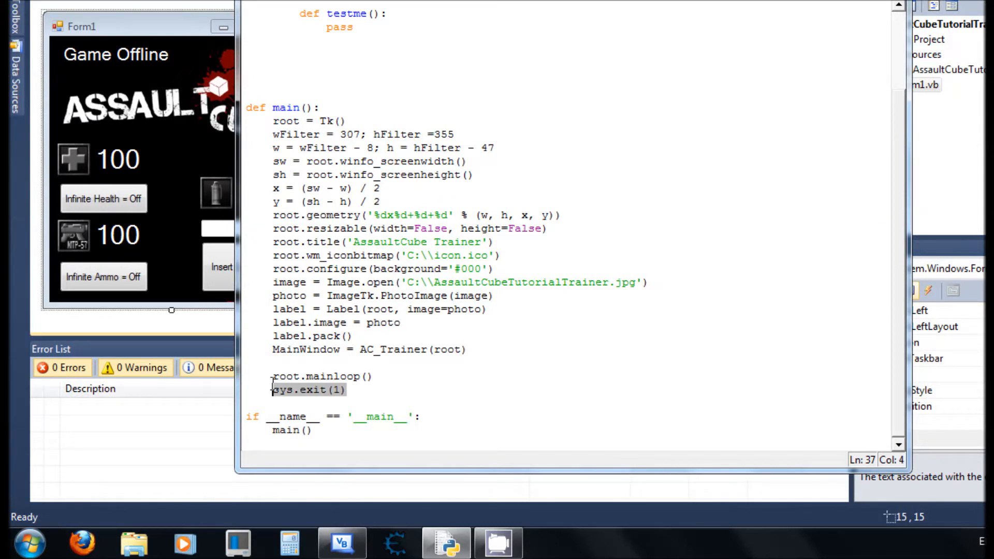
scroll(485, 171, up, 5)
scroll(564, 211, down, 3)
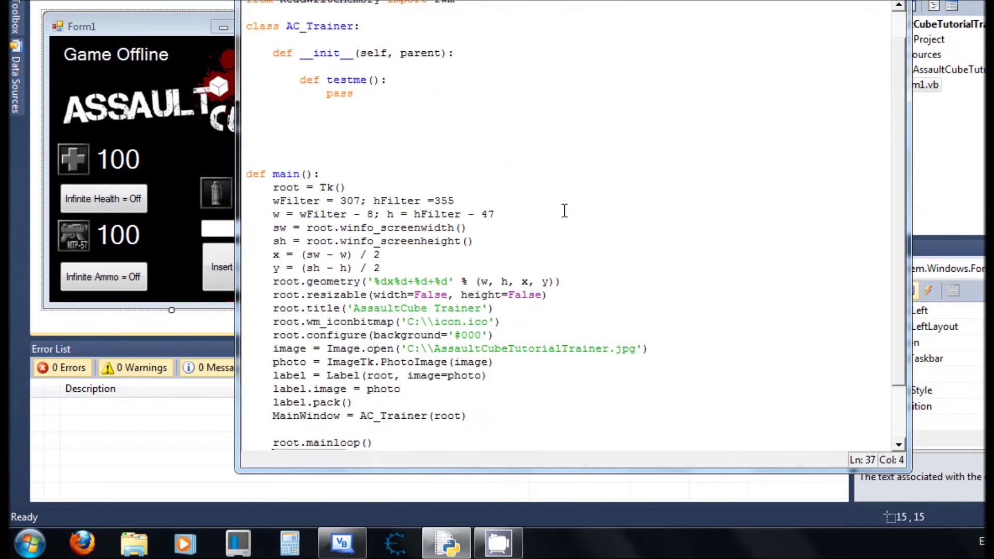
scroll(564, 211, down, 3)
scroll(528, 295, up, 5)
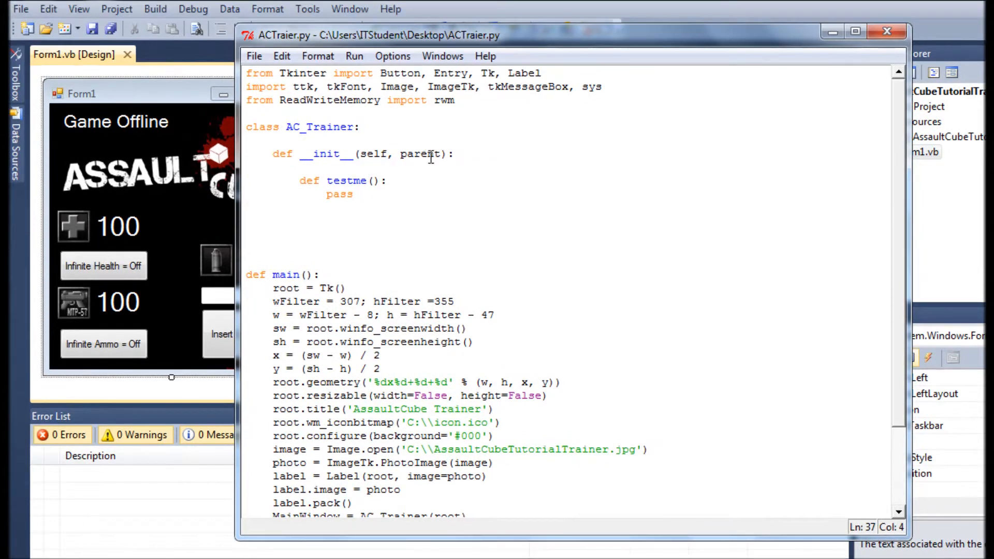
Rename the testme function to About, narrowing the editor to show the VB form
click(366, 181)
key(BackSpace)
key(BackSpace)
key(BackSpace)
key(BackSpace)
key(BackSpace)
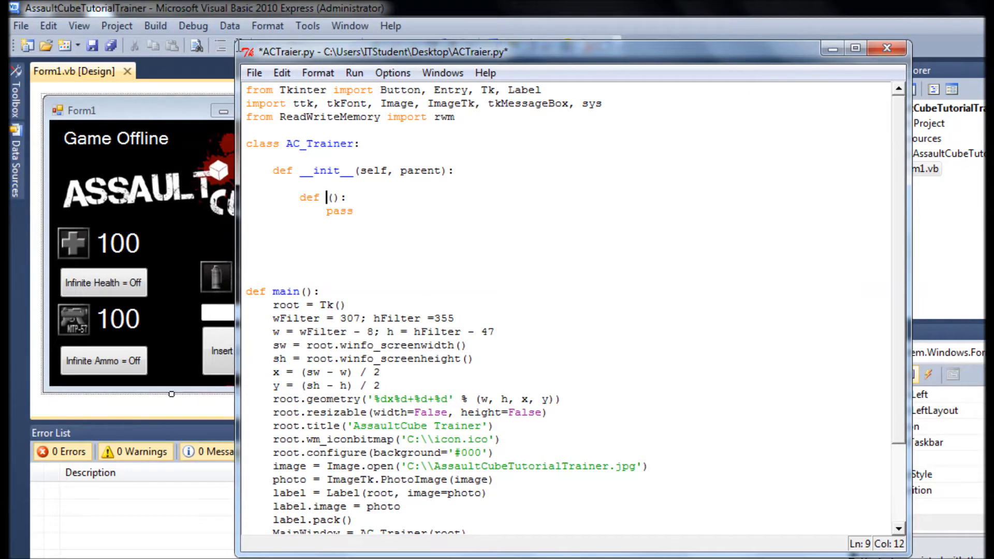
drag(238, 197, 420, 198)
drag(590, 68, 536, 69)
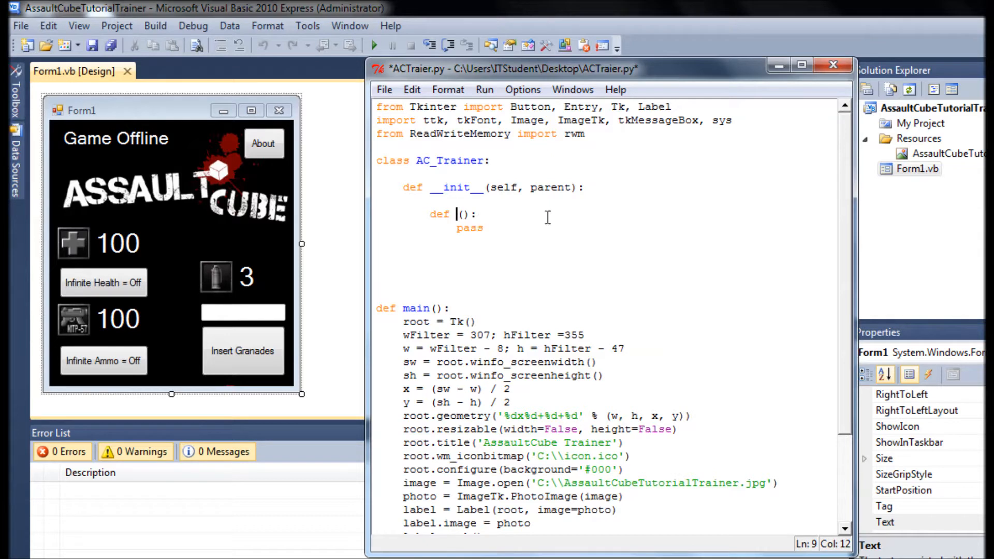
text(Ad)
key(BackSpace)
text(bout)
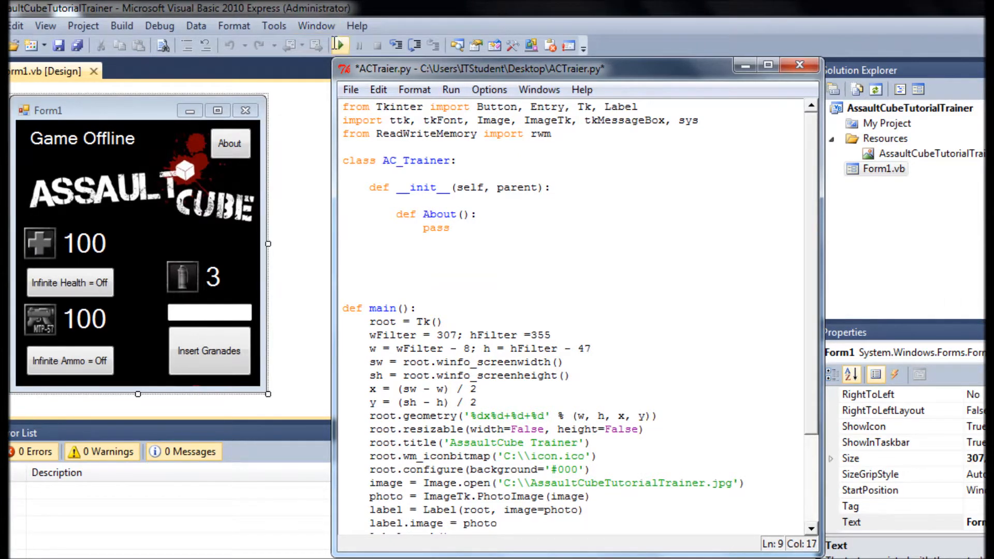
Add a placeholder infHealthFunc definition on new lines below About
key(Down)
key(Return)
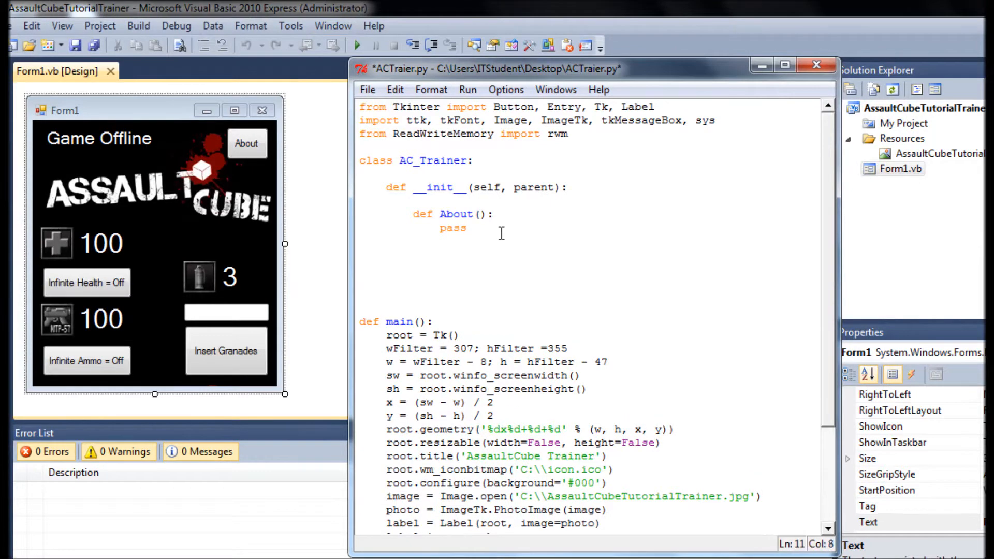
key(Return)
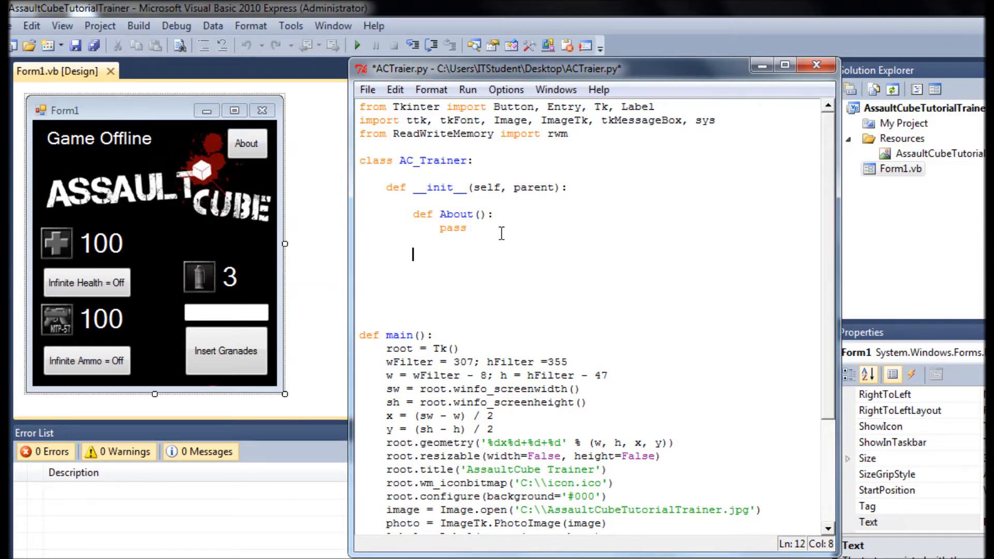
text(in)
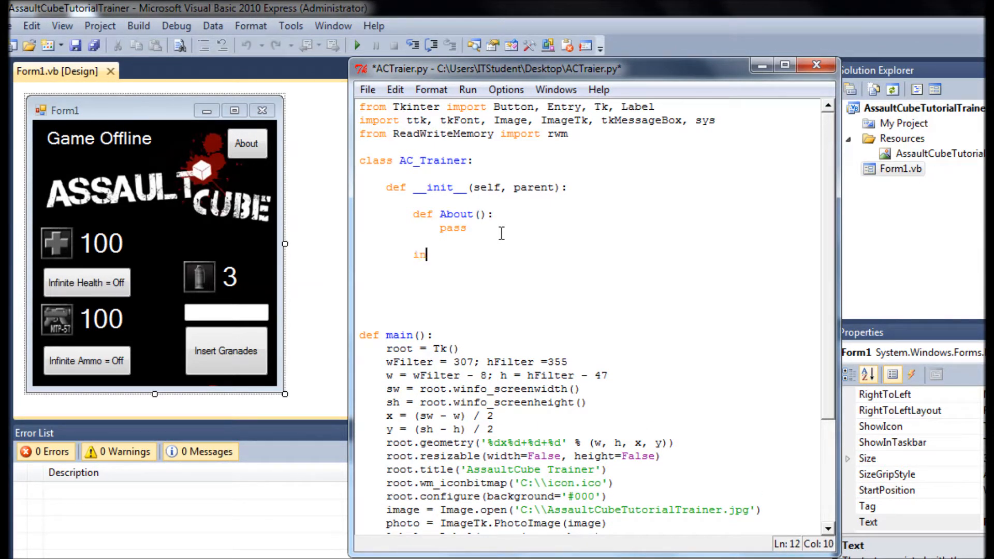
key(BackSpace)
key(BackSpace)
text(def )
text(infHealth)
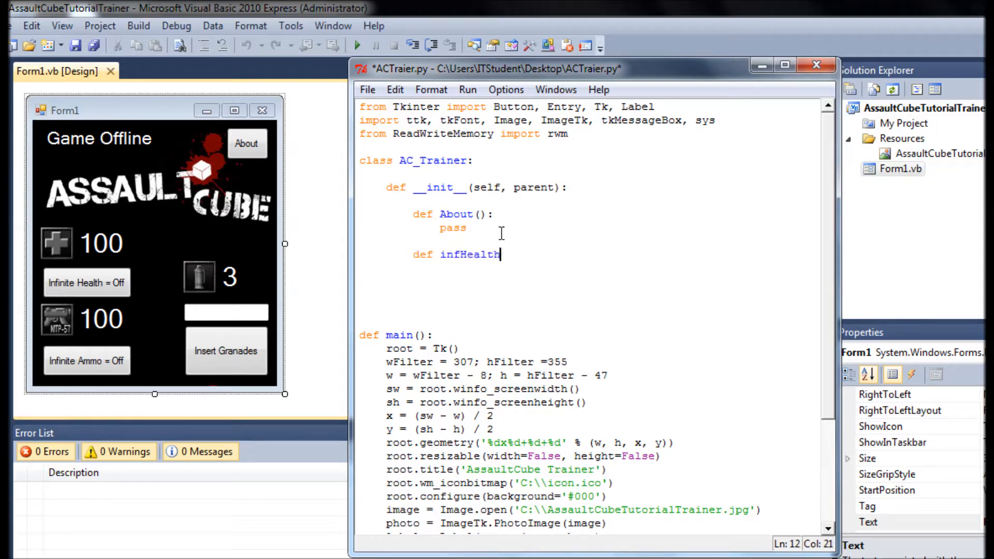
text(Fuc)
text(())
key(Left)
key(Left)
text(n)
text(:)
Give infHealthFunc a pass body and add infAmmoFunc with its own pass body
key(Return)
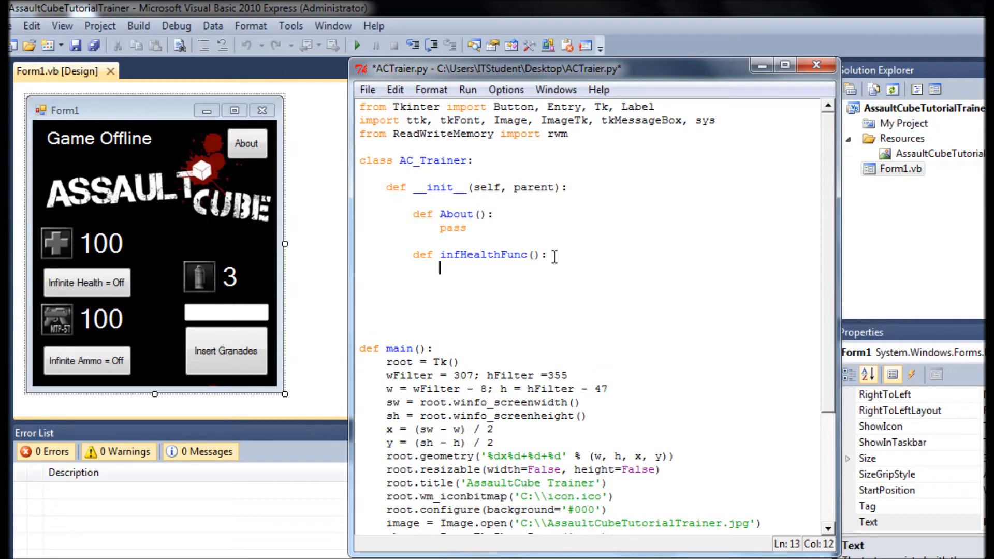
text(pass)
key(Return)
key(Return)
key(BackSpace)
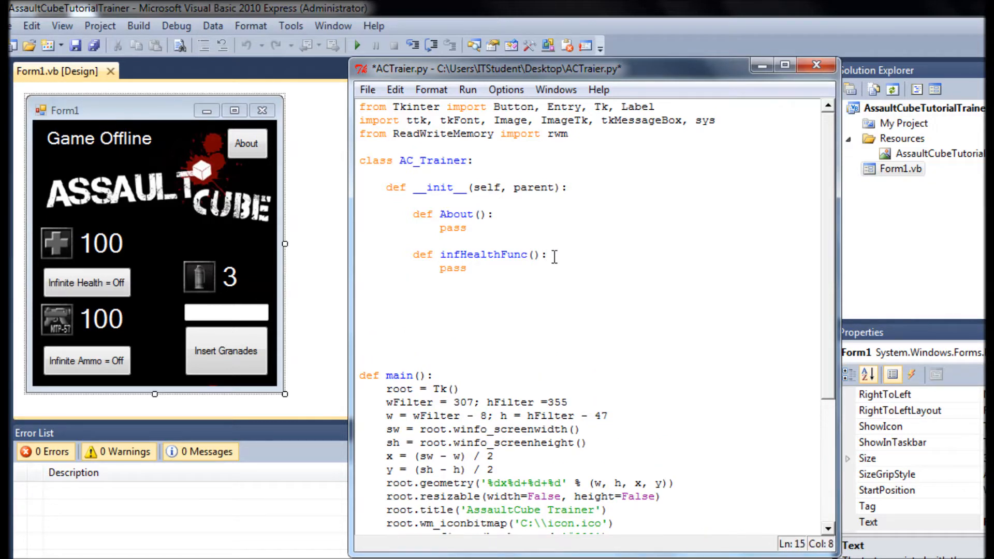
text(int)
key(BackSpace)
key(BackSpace)
key(BackSpace)
text(def inf)
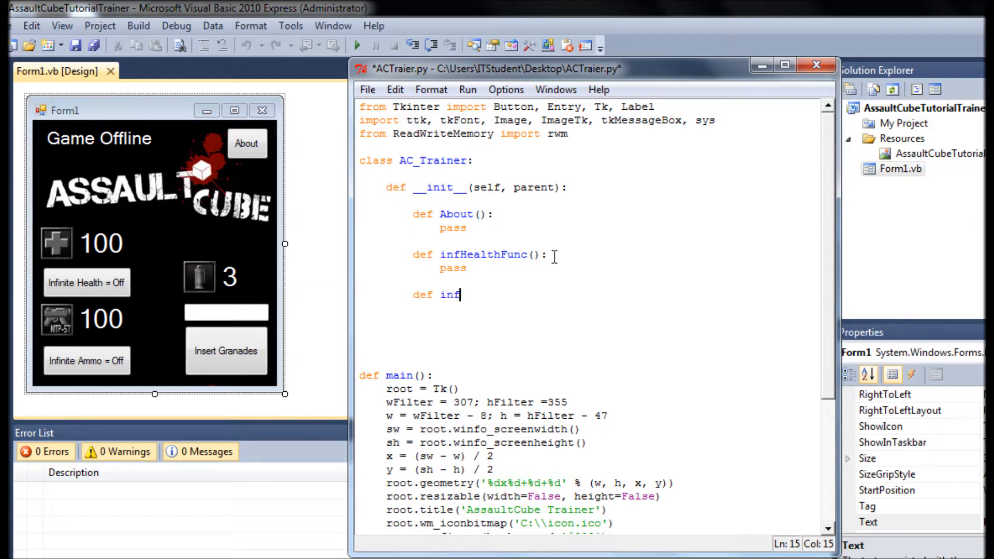
text(AmmoFu)
text(nc():)
key(Return)
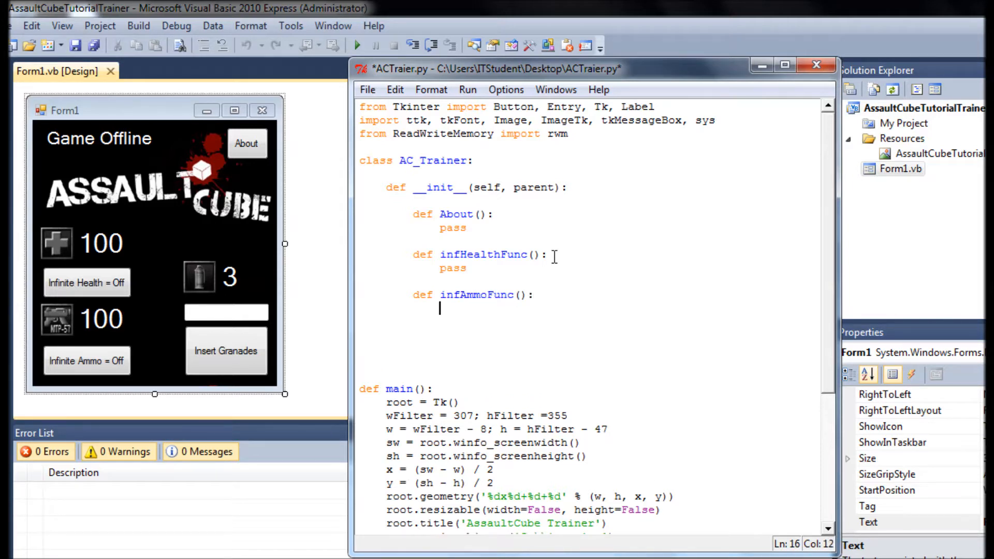
text(pass)
click(481, 216)
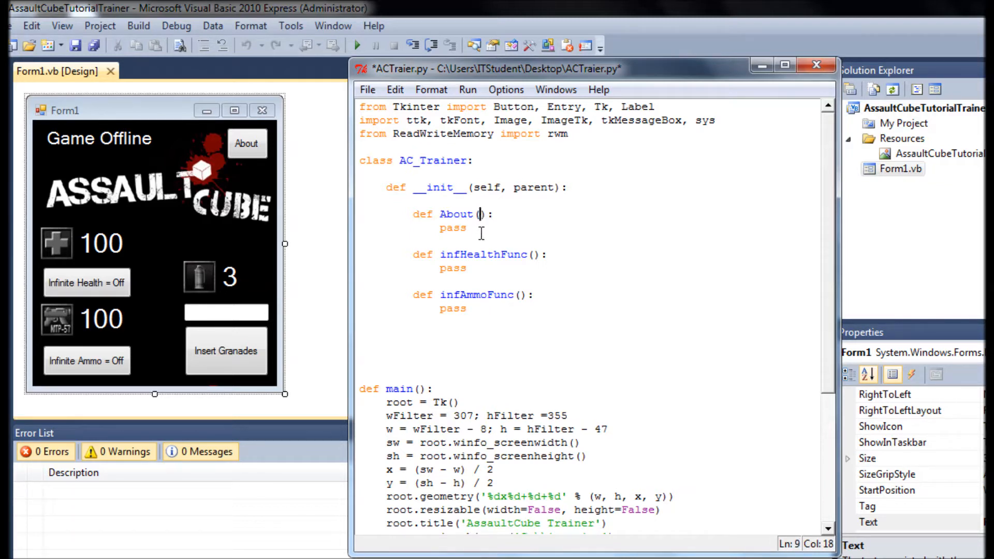
Below infAmmoFunc's pass, try self.HealthVar =, erase it, and start a # comment line
click(481, 227)
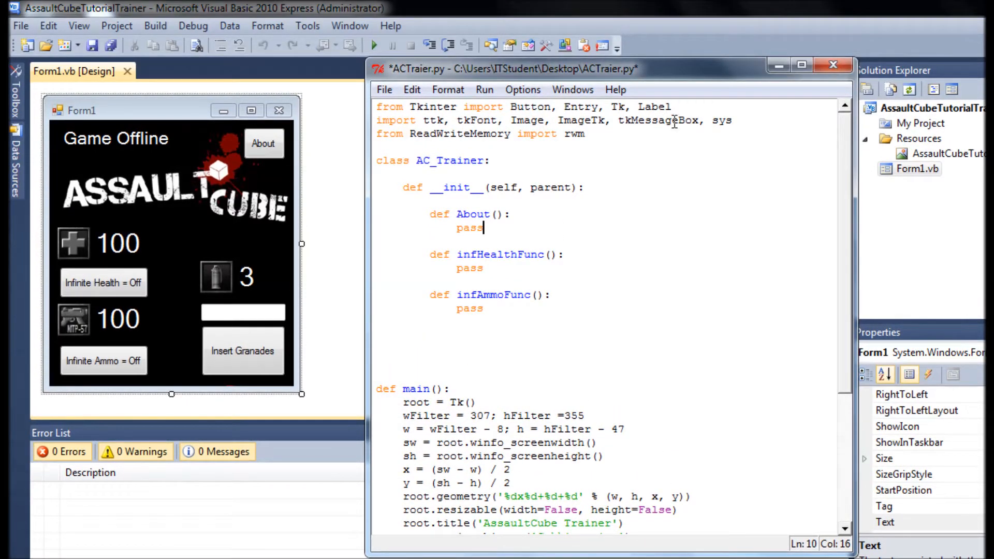
click(501, 309)
key(Return)
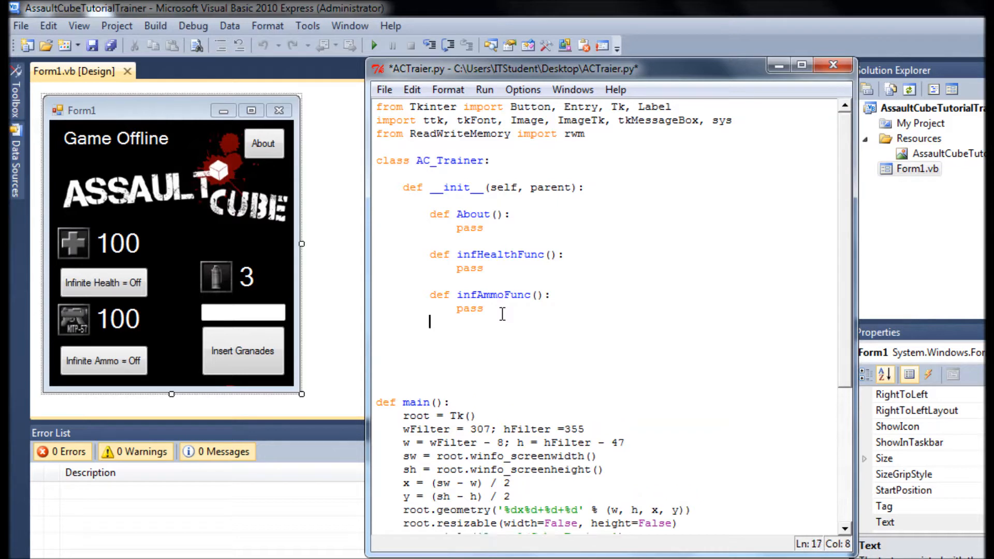
key(Return)
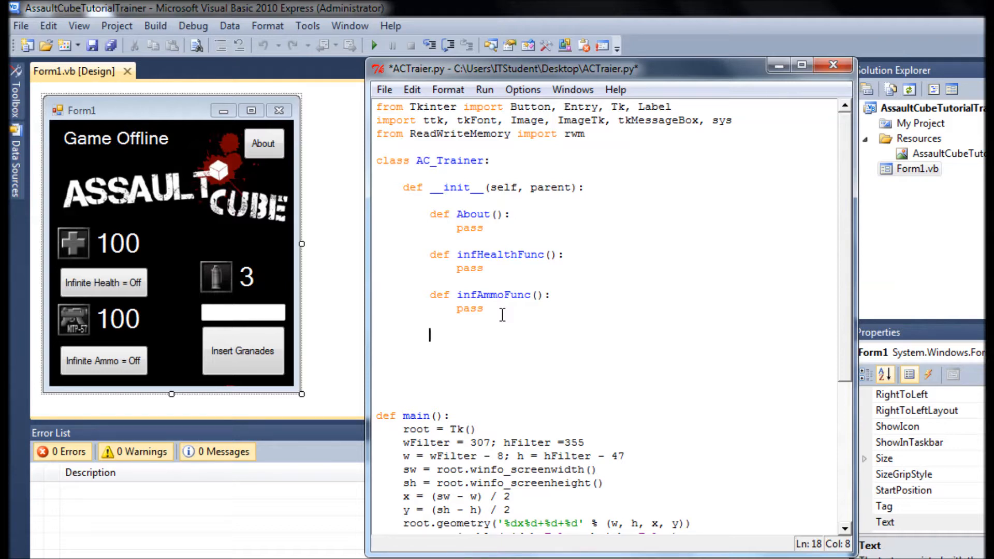
text(self.)
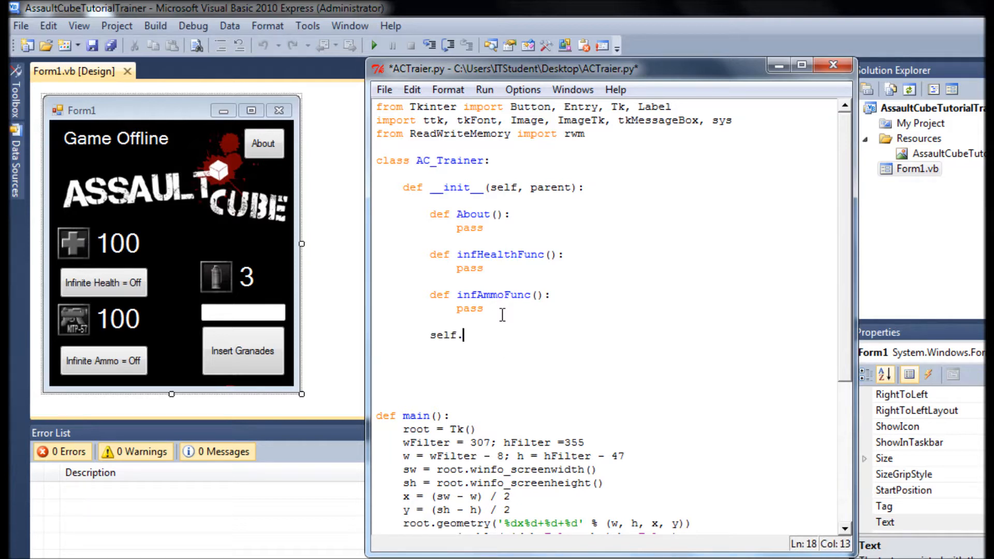
text(hea)
key(BackSpace)
key(BackSpace)
key(BackSpace)
text(HealthVar)
text( =)
key(BackSpace)
key(BackSpace)
key(BackSpace)
key(BackSpace)
key(BackSpace)
key(BackSpace)
key(BackSpace)
key(BackSpace)
key(BackSpace)
key(BackSpace)
key(BackSpace)
key(BackSpace)
key(BackSpace)
key(BackSpace)
key(BackSpace)
key(BackSpace)
key(BackSpace)
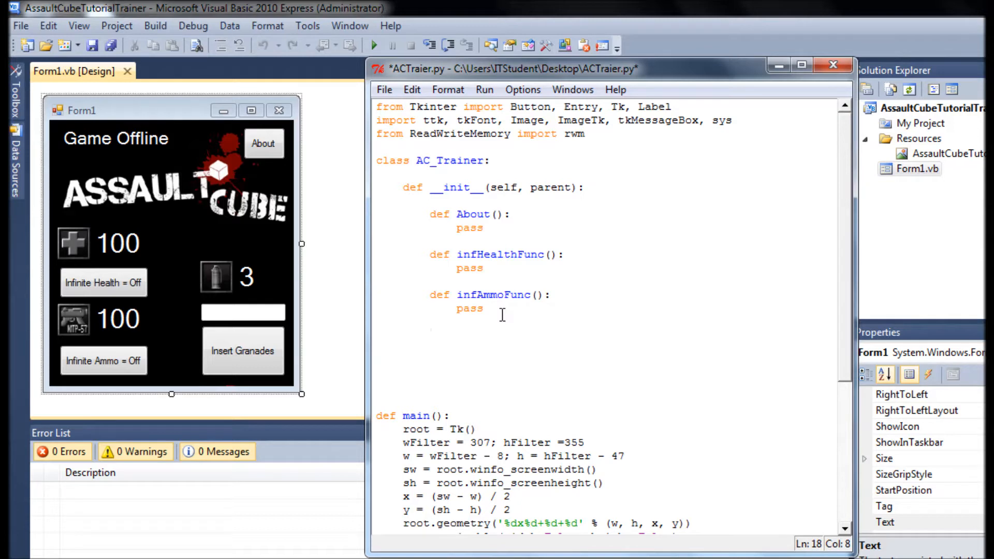
text(#)
text(Ad)
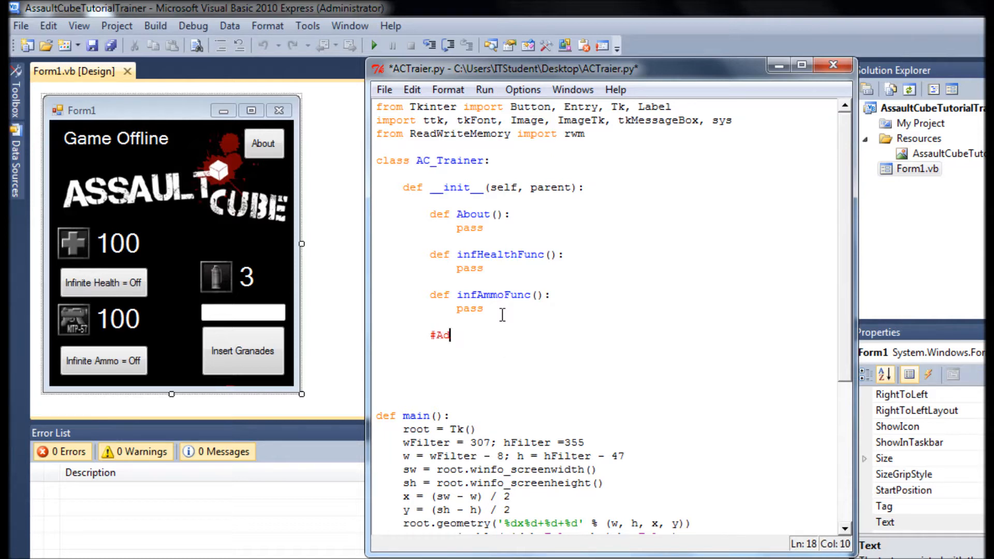
text(dress Variale)
Under the #Address Variale comment add self.pLabel = Label(parent, text='Game Offline', font=(''))
key(Return)
key(Return)
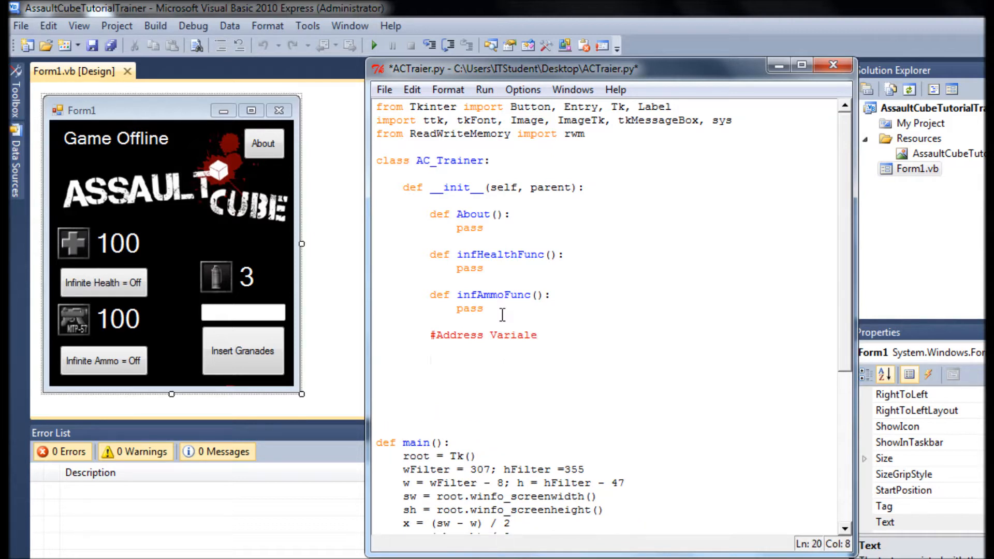
text(self.pla)
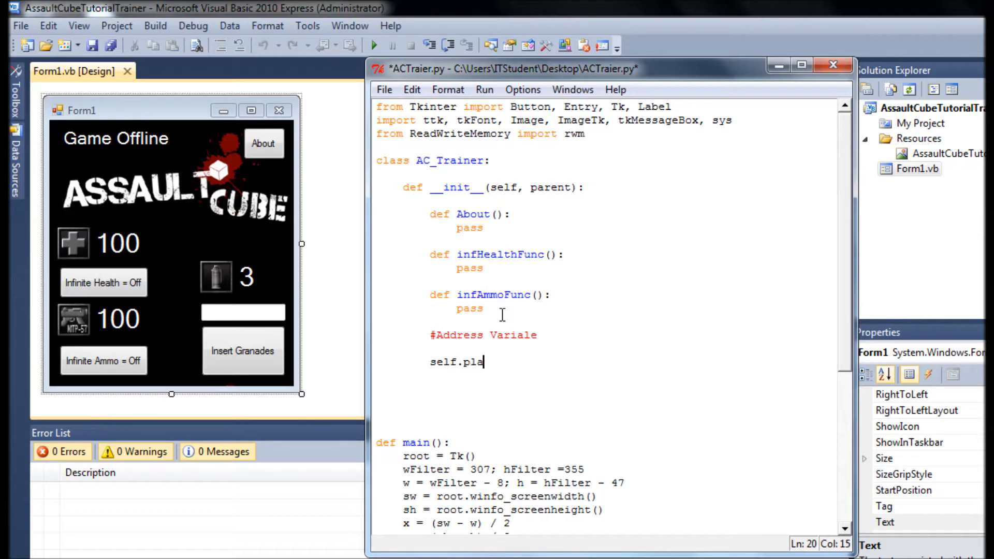
text(hea)
key(BackSpace)
key(BackSpace)
key(BackSpace)
text(b)
key(BackSpace)
key(BackSpace)
key(BackSpace)
key(BackSpace)
text(Lbhe)
key(BackSpace)
key(BackSpace)
text(a)
text(bel =)
text( Label)
text(()
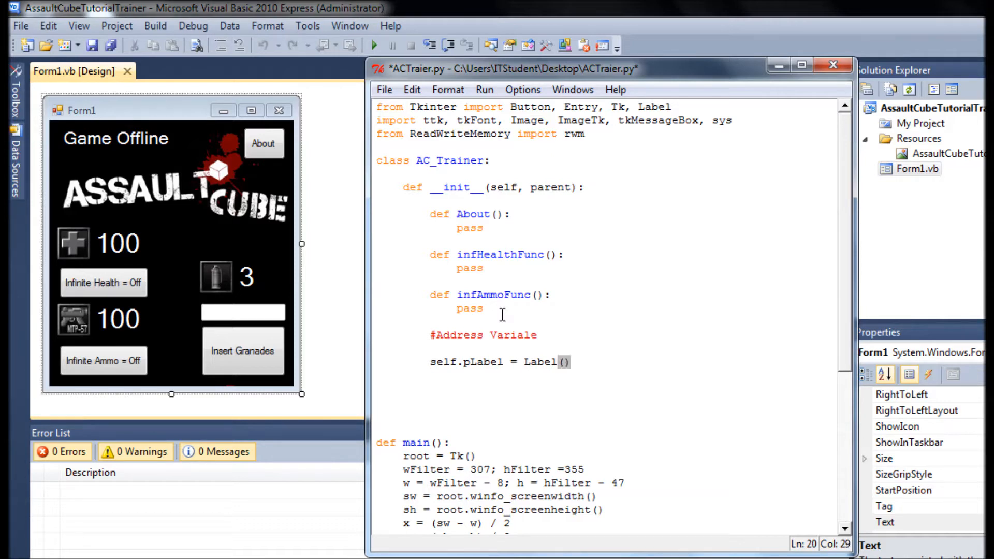
text(parent),)
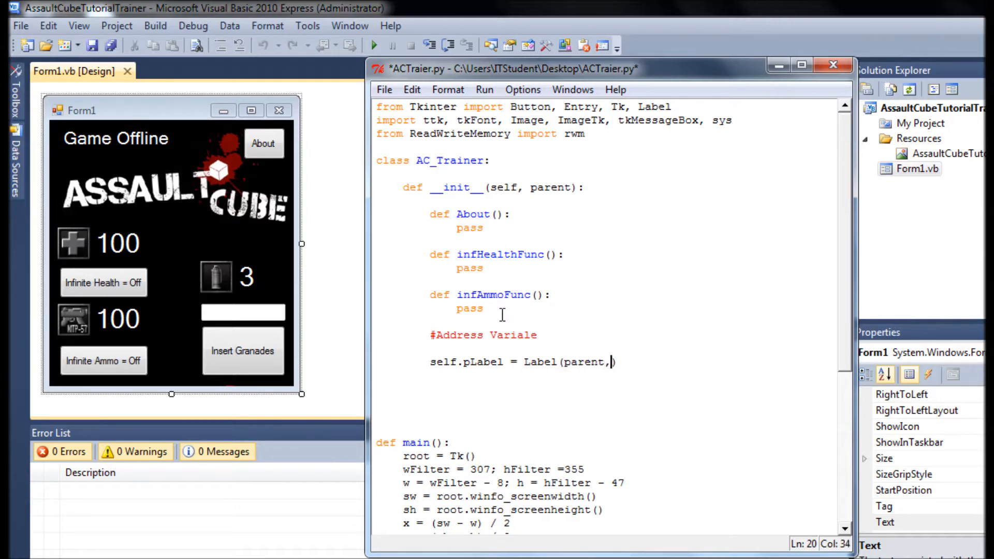
text( text-)
key(BackSpace)
text(=)
text(Game )
text(Offli)
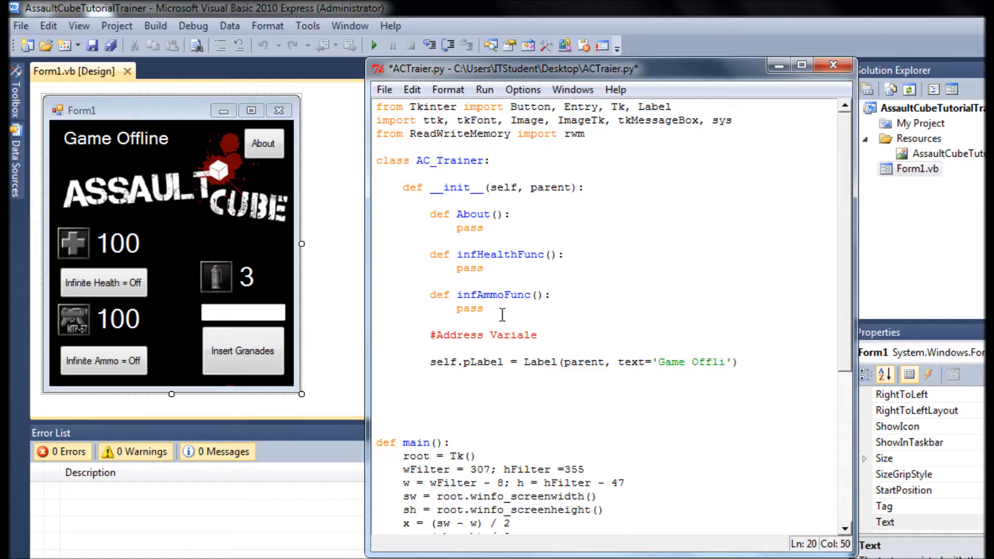
text(ne)
key(Right)
text(,)
text( font)
text(=)
text((')
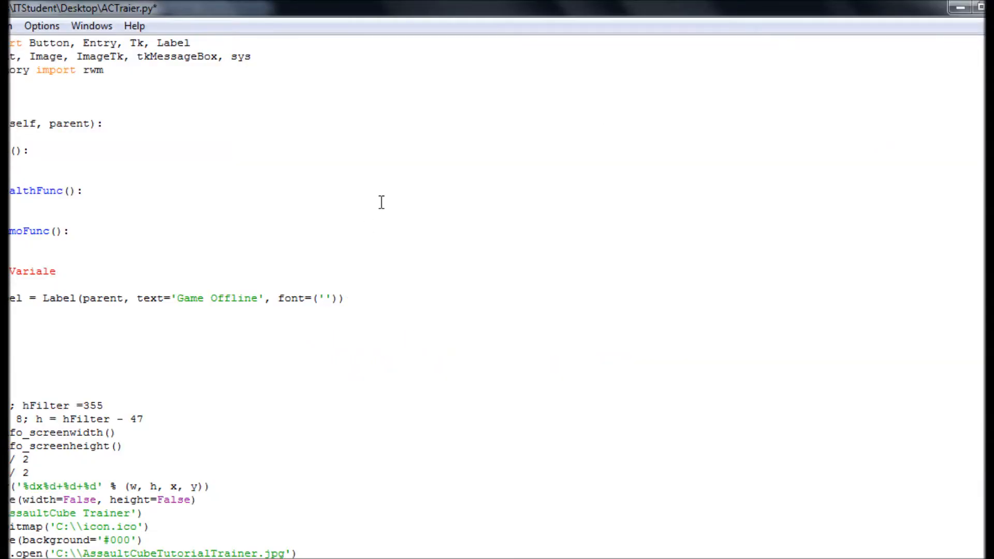
text(Microsoft)
text( Sans )
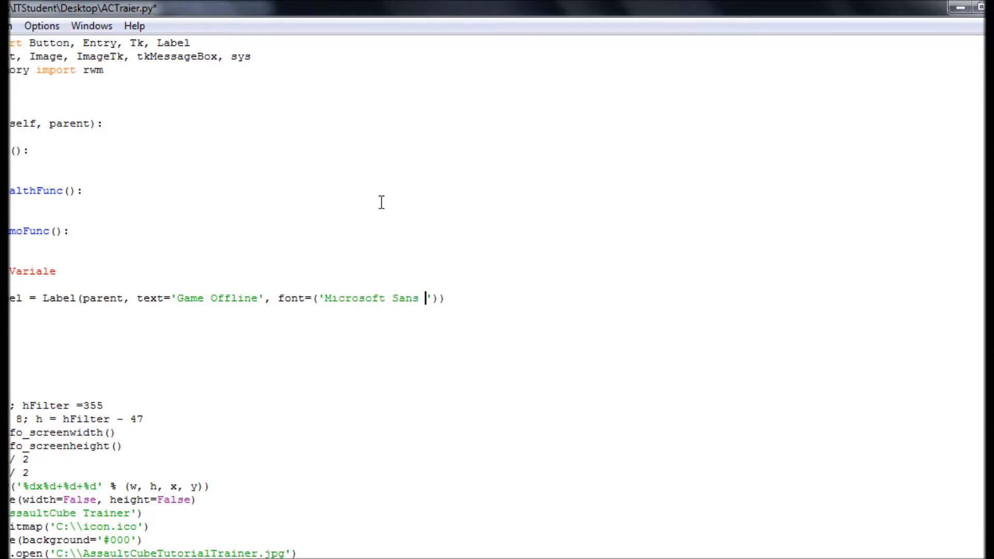
text(Serif)
Set font=('Microsoft Sans Serif', 16) and continue the Label call onto a second line after a comma
key(Right)
text(, 1)
text(6)
click(518, 302)
key(Return)
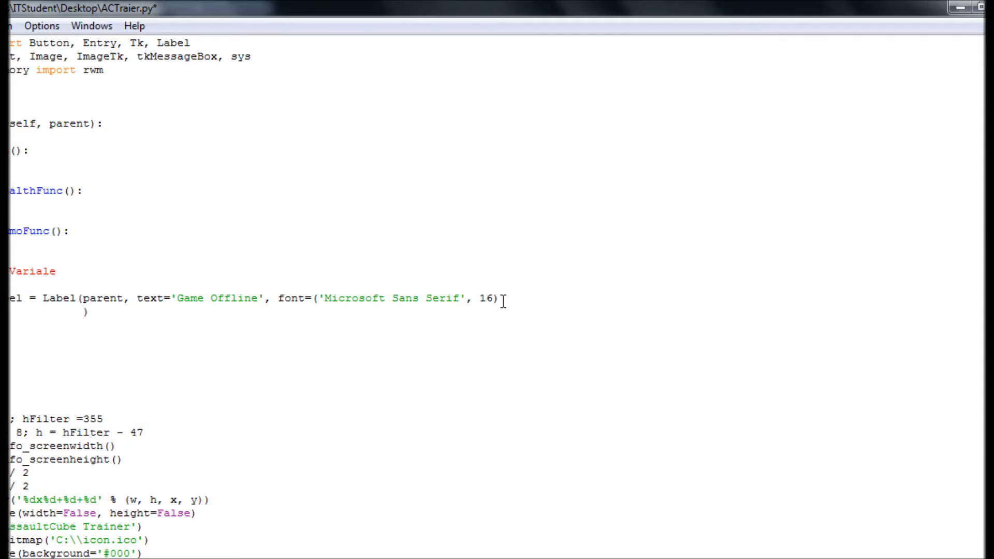
click(504, 299)
text(,)
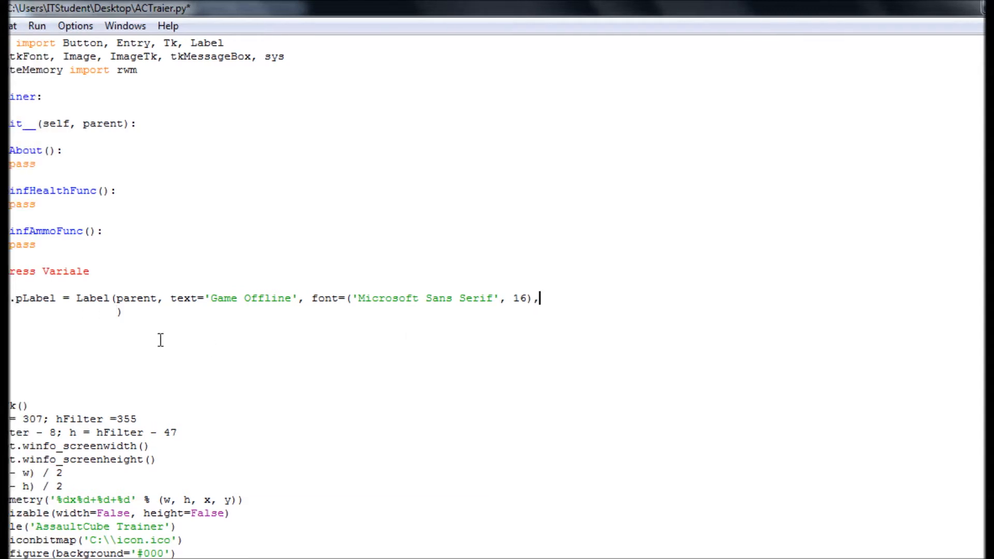
click(199, 310)
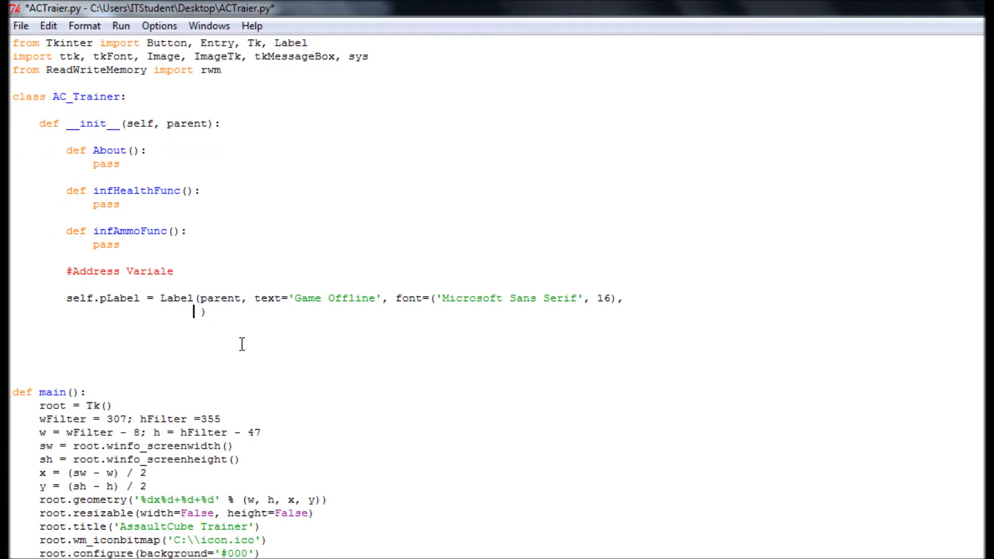
text(bg=)
text('')
Finish the pLabel call with bg='black', fg='white' and start the next line
key(Left)
text(black)
text(,)
text( f)
text(g=)
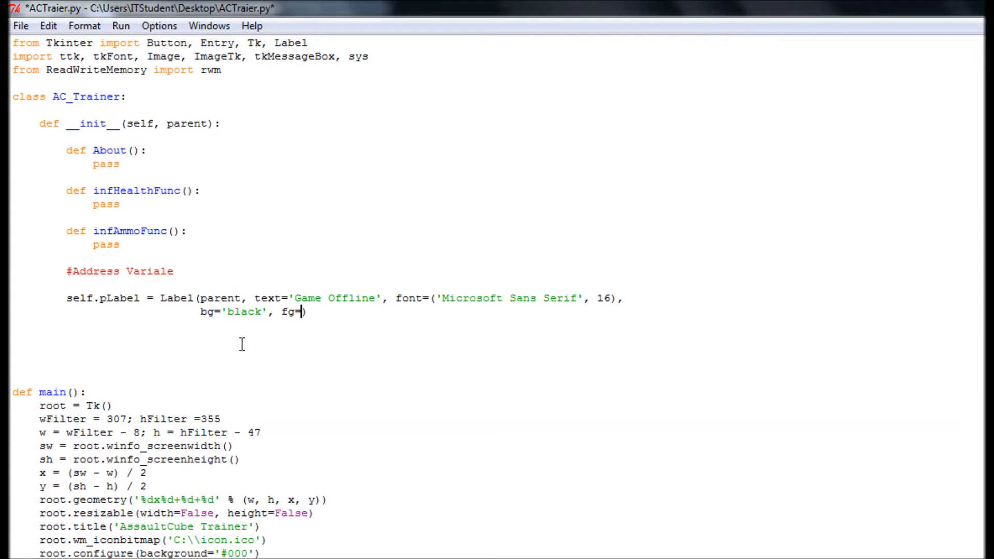
text(''white)
key(Return)
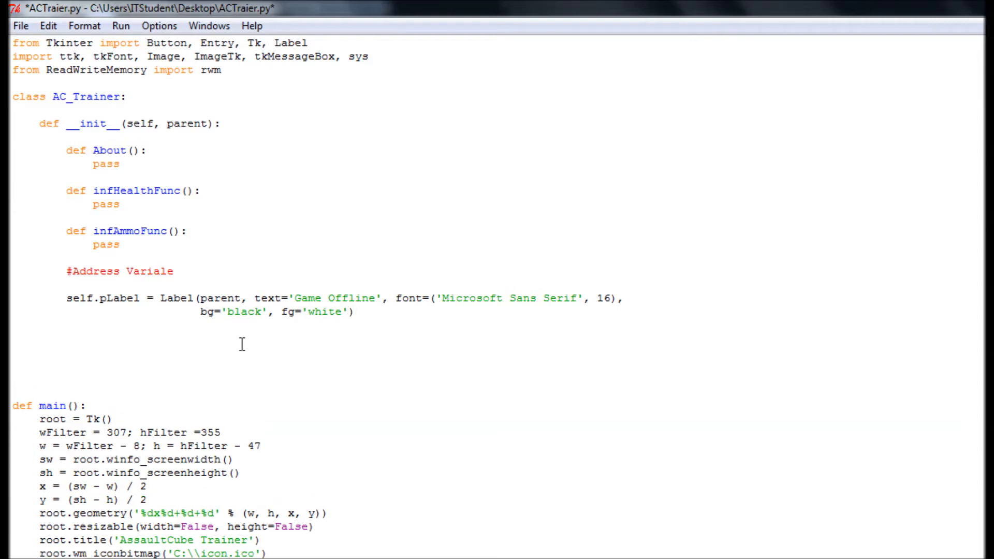
text(self.)
text(pLabel.)
text(place)
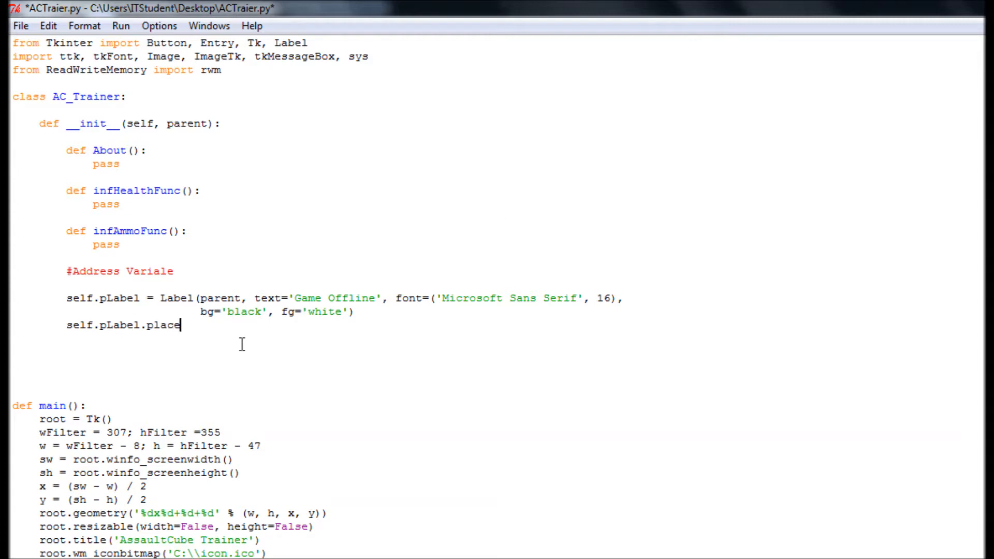
text(())
Write self.pLabel.place(w=, h=, x=, y=) with empty keyword values
key(Left)
text(w, h)
text(=, x)
text(=, y)
text(=)
key(Left)
key(Left)
key(Left)
key(Left)
key(Left)
text(=)
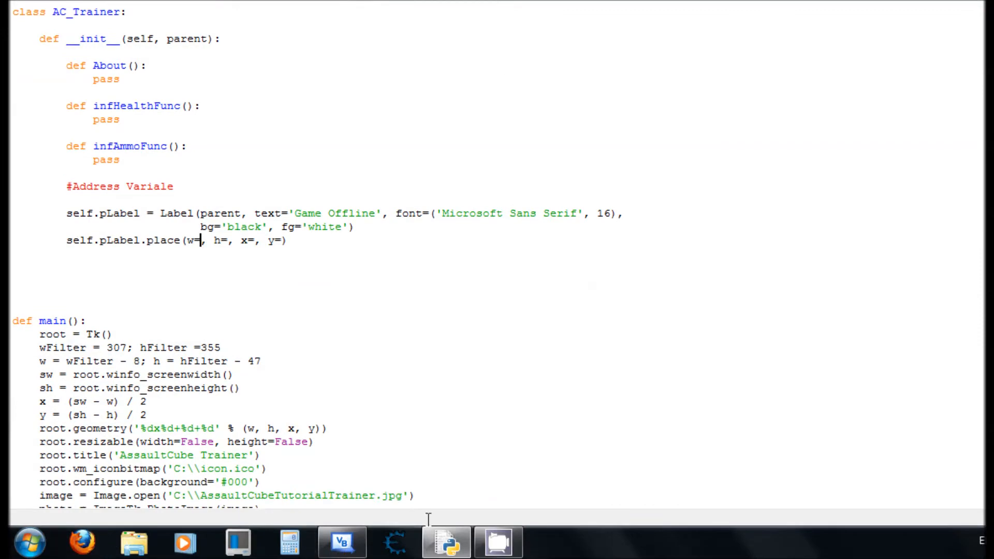
click(342, 541)
Check Label1's Text, Size and Location (12, 9) in the Visual Basic form designer
click(446, 541)
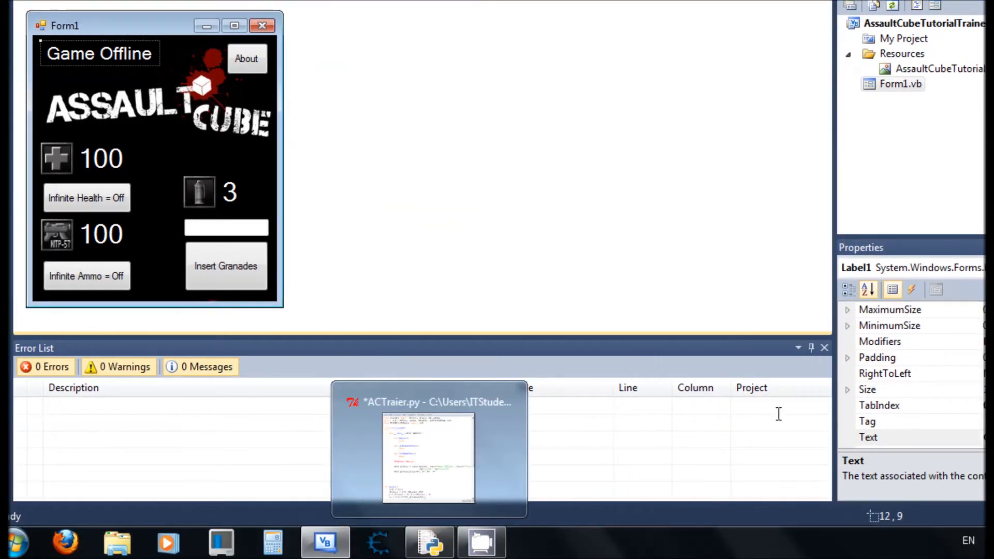
click(884, 437)
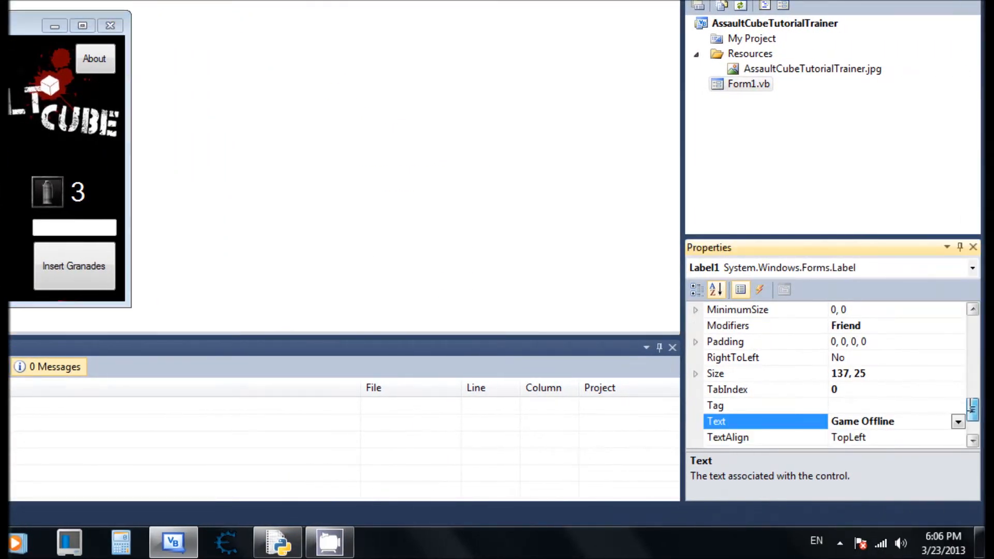
scroll(971, 404, up, 3)
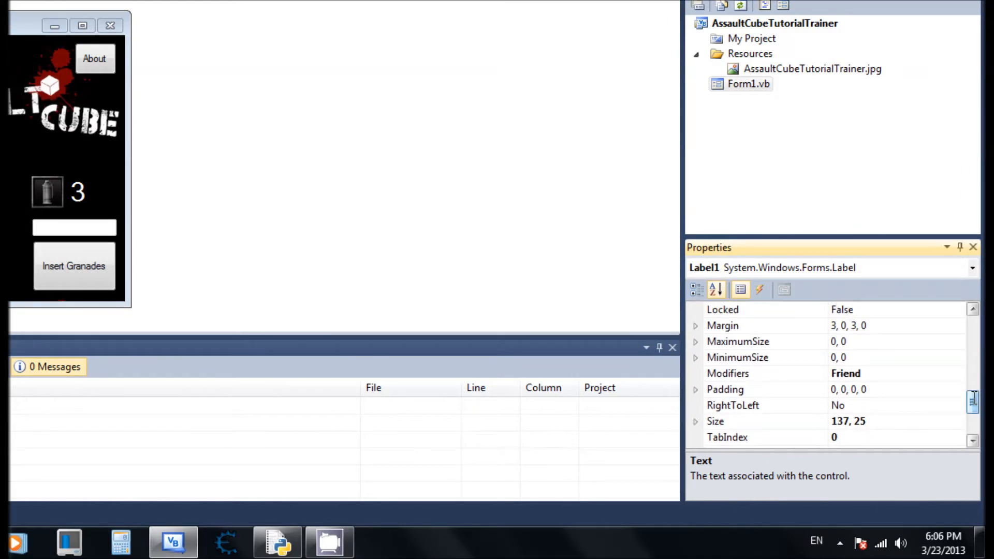
mouse_move(972, 402)
mouse_down()
mouse_move(972, 424)
mouse_move(972, 402)
mouse_up()
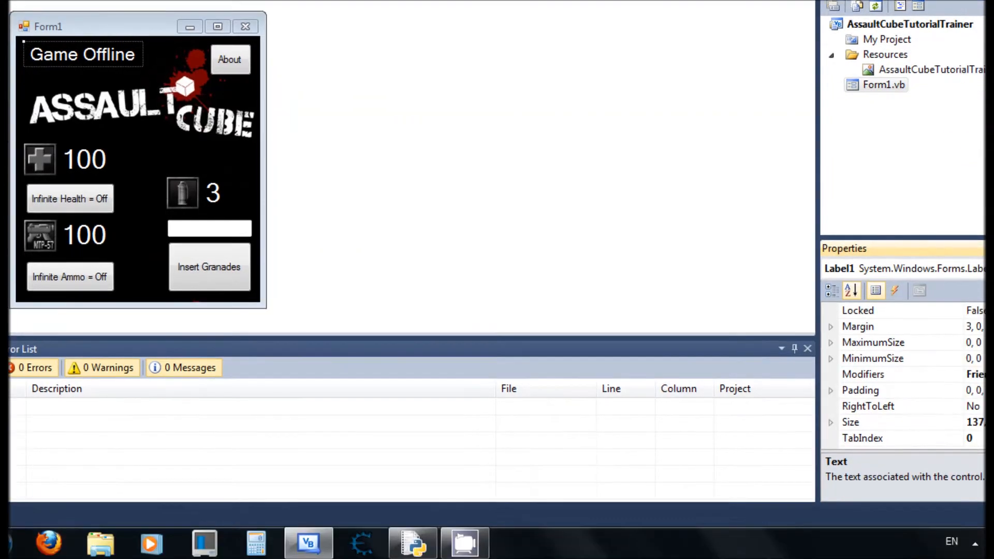
scroll(916, 436, up, 3)
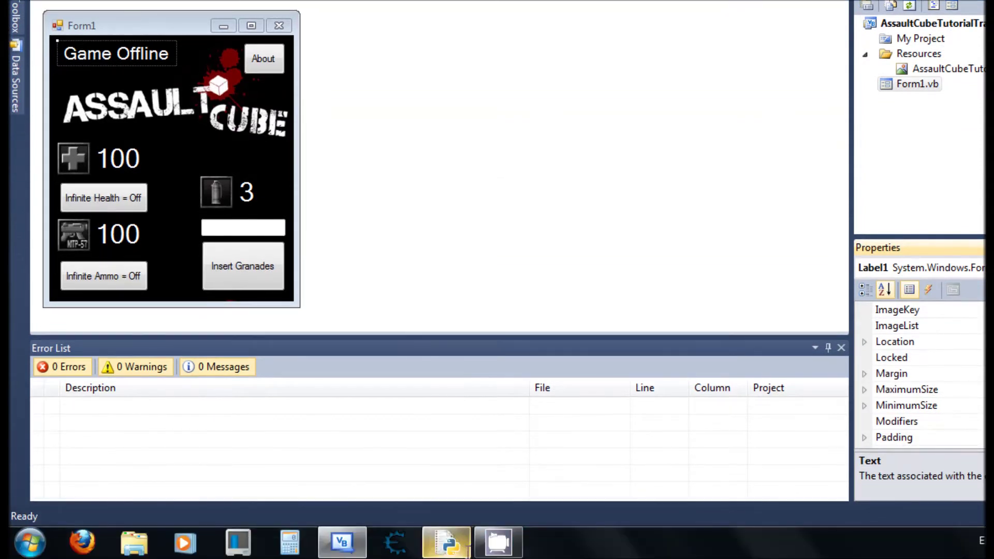
Reduce the place call to x=12, y=9, removing the w and h arguments
click(454, 543)
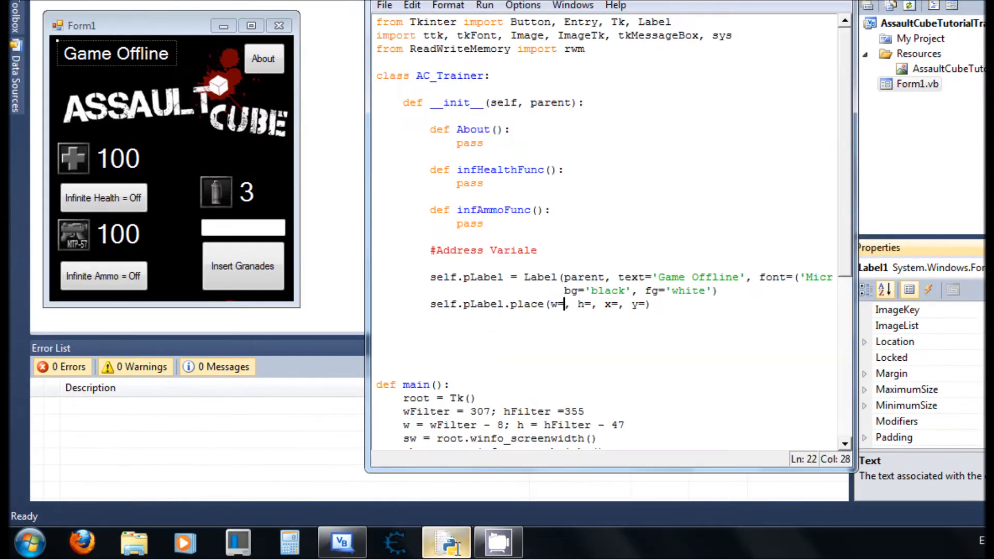
click(564, 304)
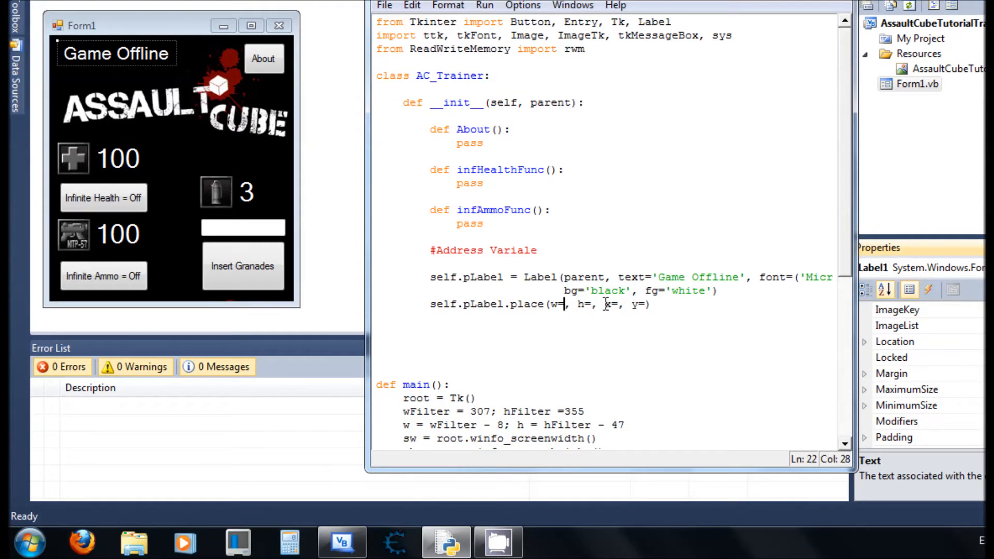
key(Delete)
key(Delete)
key(Delete)
key(BackSpace)
key(BackSpace)
key(BackSpace)
click(564, 305)
text(12)
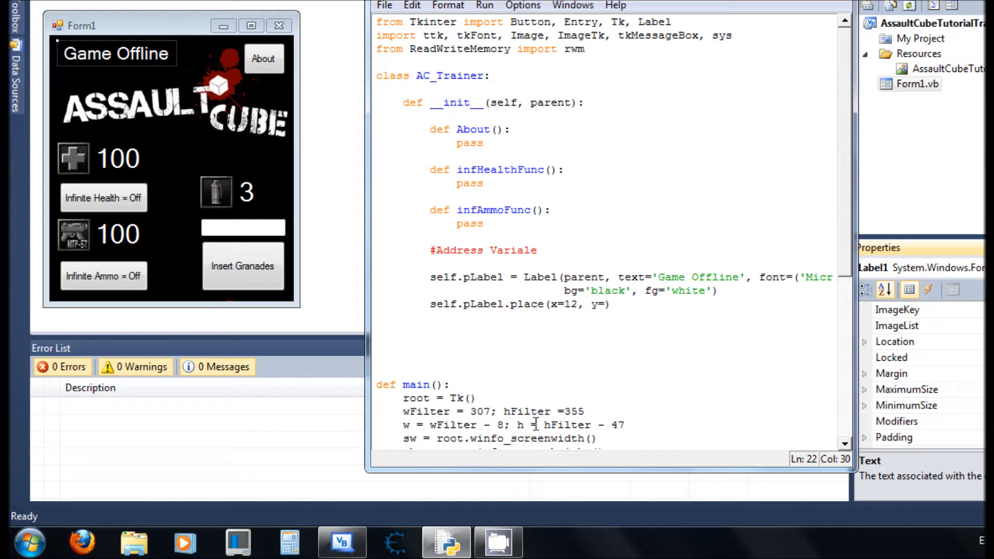
click(607, 304)
text(9)
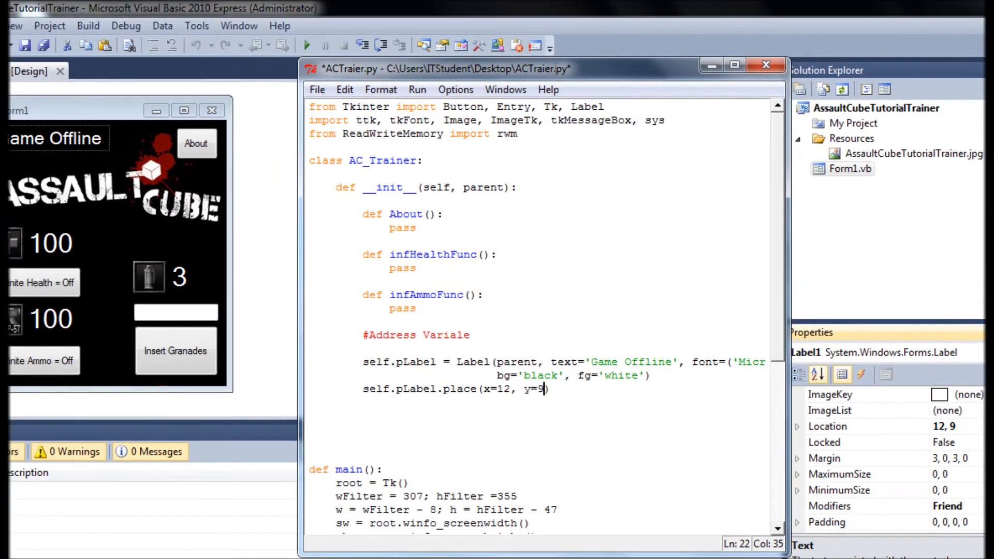
Run the module, saving first, then close the trainer window and the shell
click(416, 90)
click(450, 160)
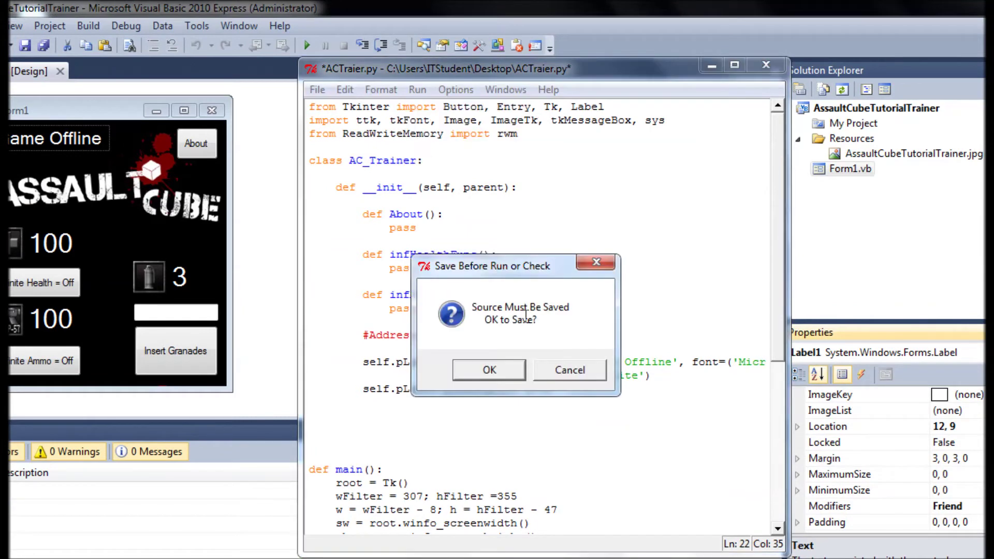
click(491, 371)
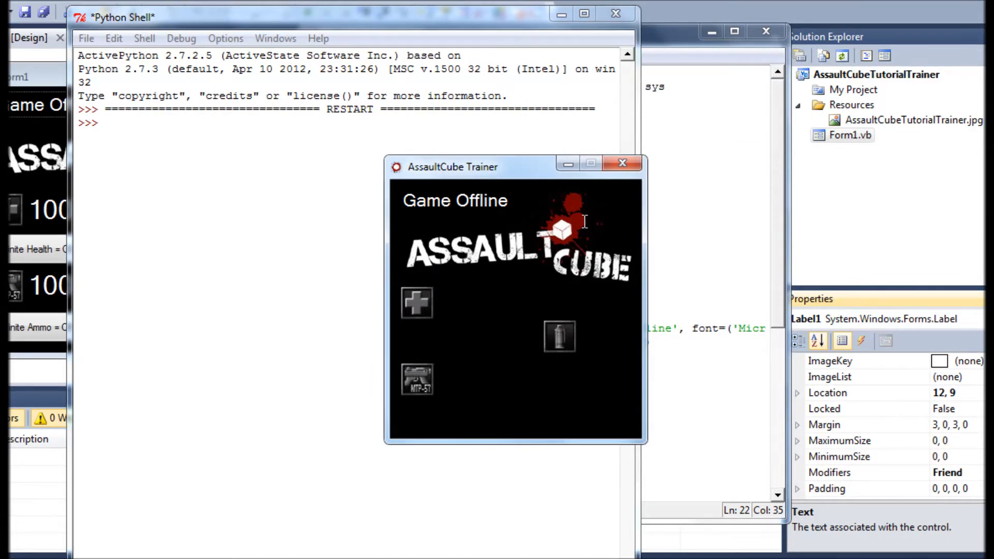
click(621, 163)
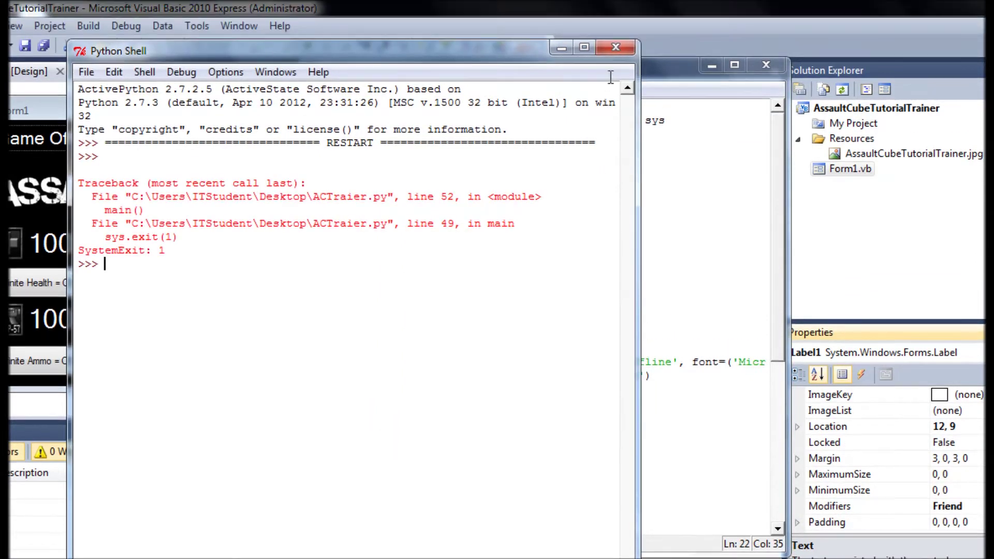
click(616, 49)
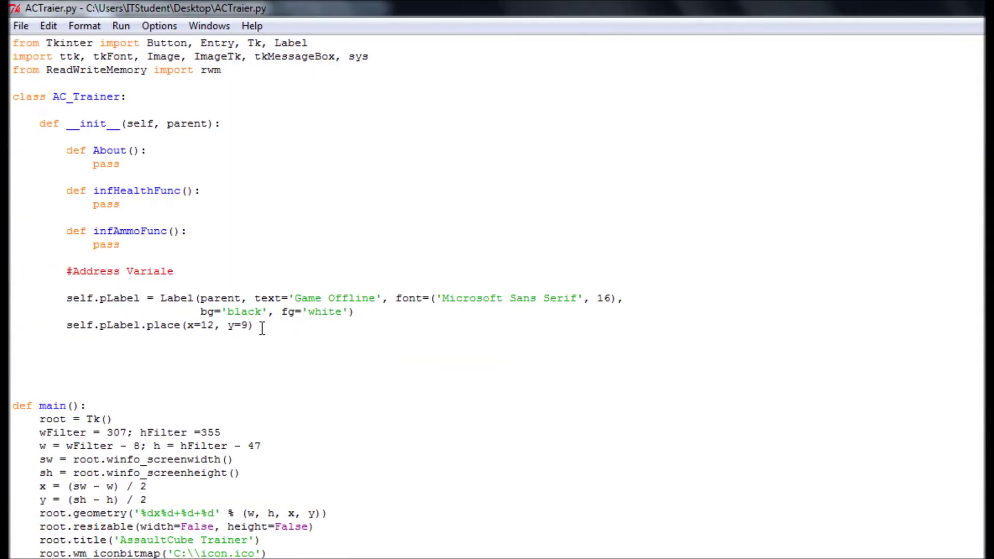
Paste a copy of the three Game Offline label lines below the originals
key(Return)
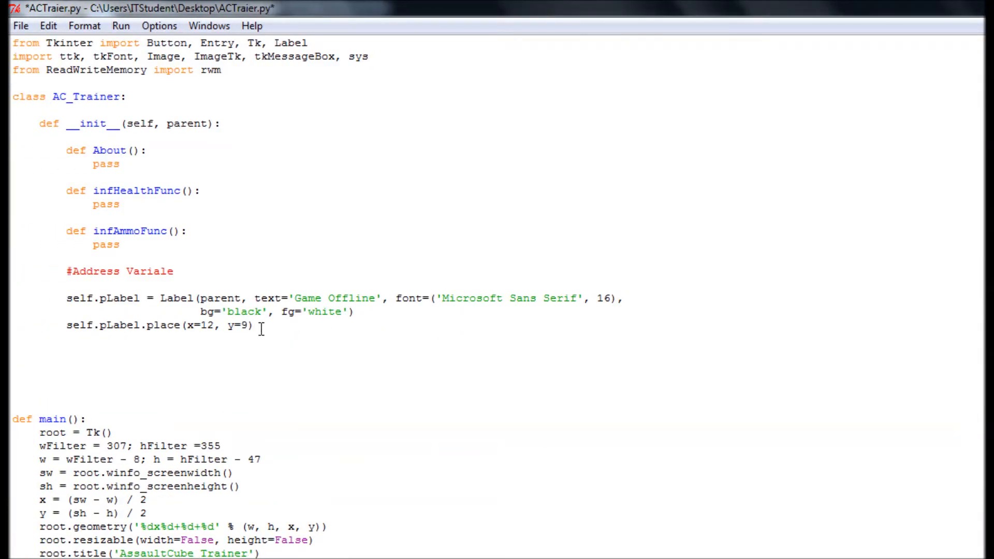
key(Return)
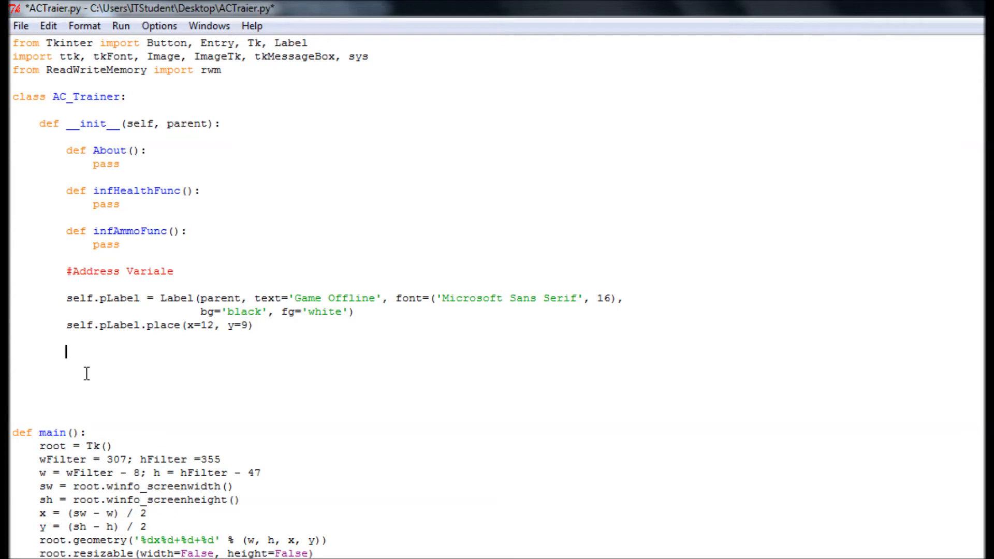
key(BackSpace)
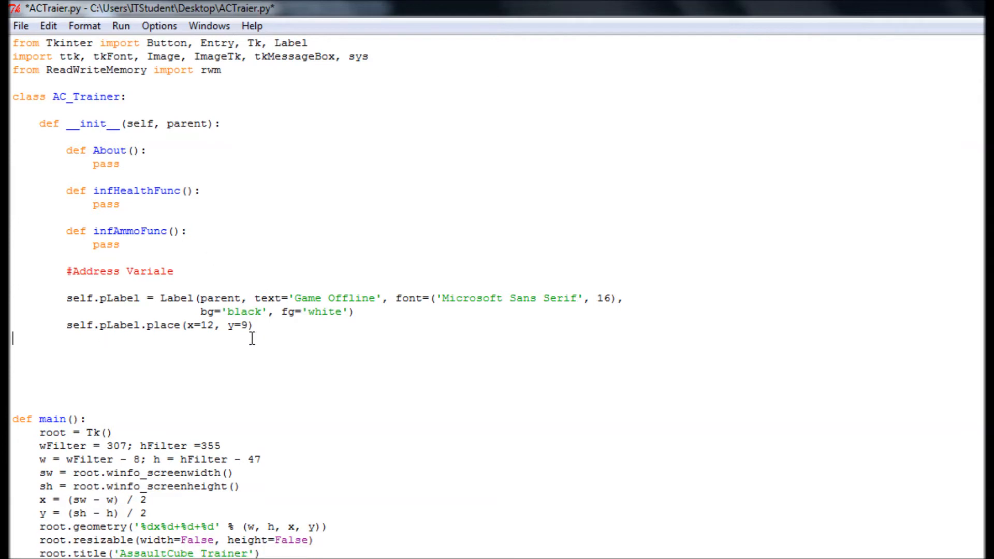
key(BackSpace)
drag(256, 324, 65, 301)
key(ctrl+c)
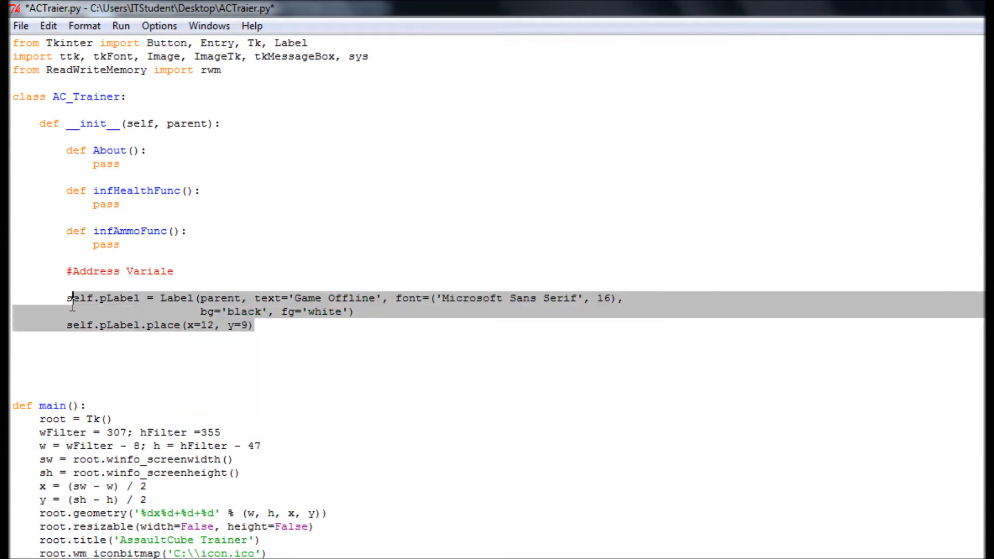
click(262, 330)
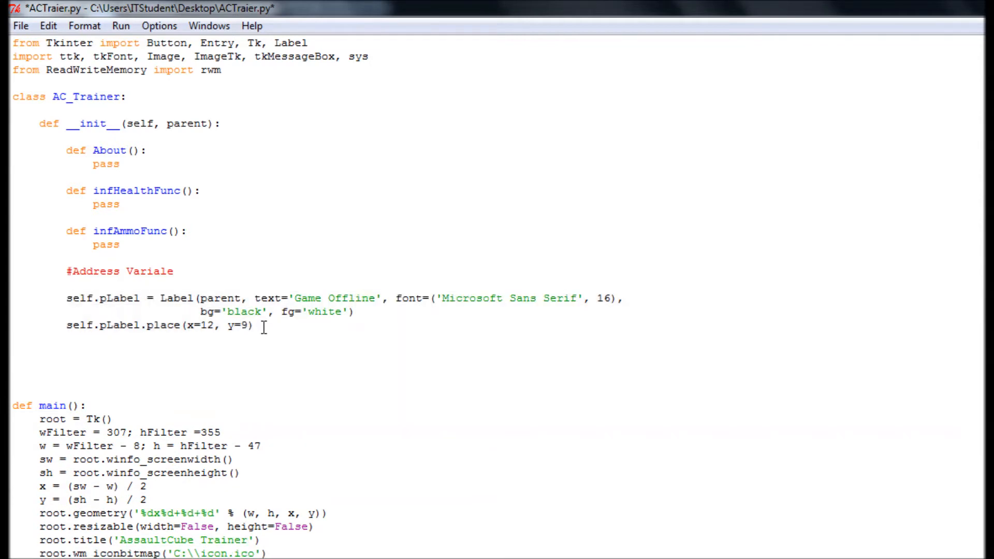
key(Return)
key(Return)
key(ctrl+v)
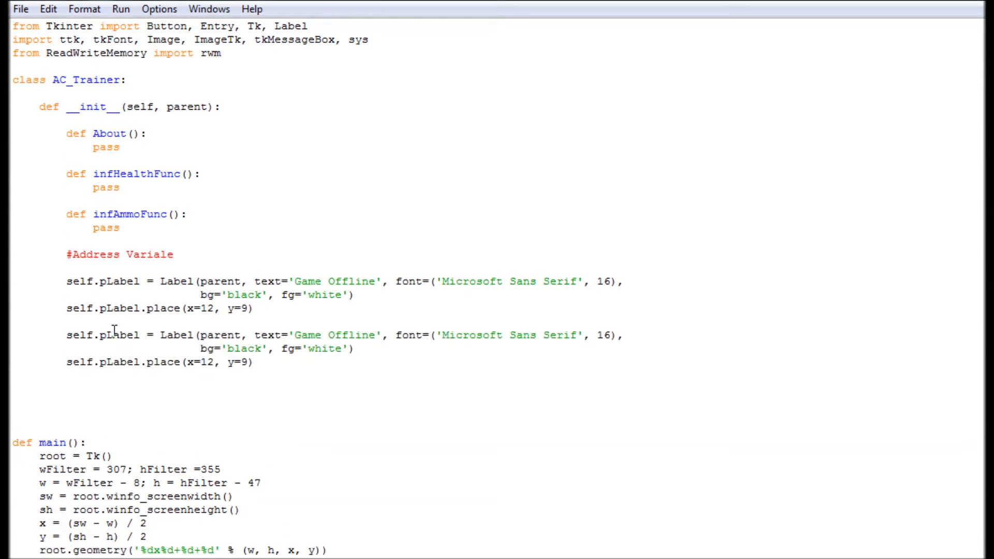
Rename the copied label and its place call to self.HealthLabel
drag(109, 335, 100, 334)
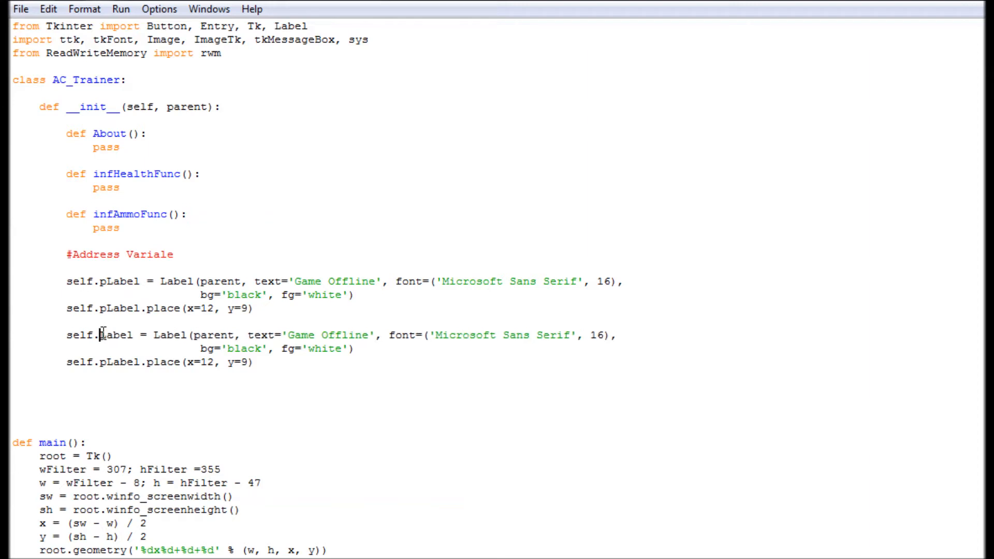
text(health)
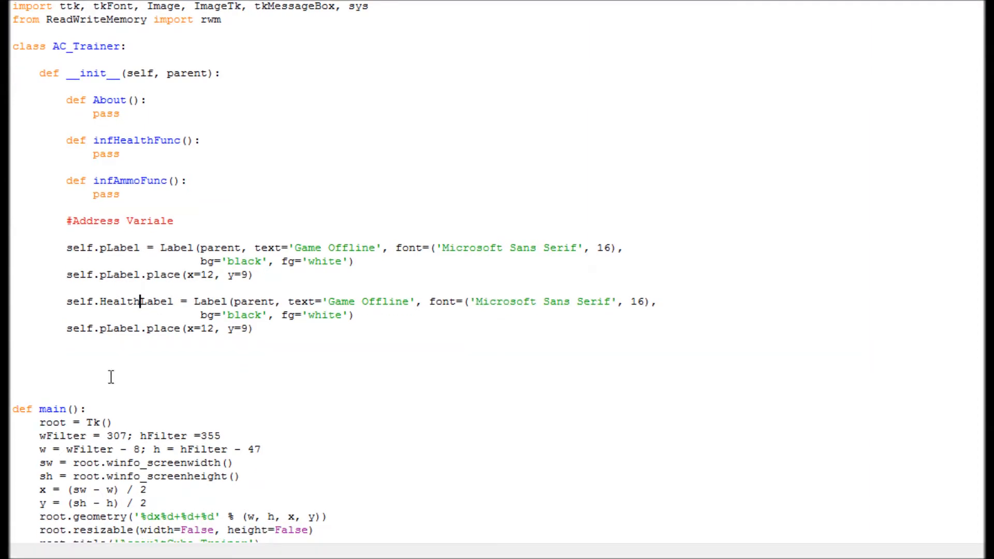
scroll(101, 334, down, 1)
key(BackSpace)
text(health)
key(BackSpace)
key(BackSpace)
key(BackSpace)
key(BackSpace)
text(Health)
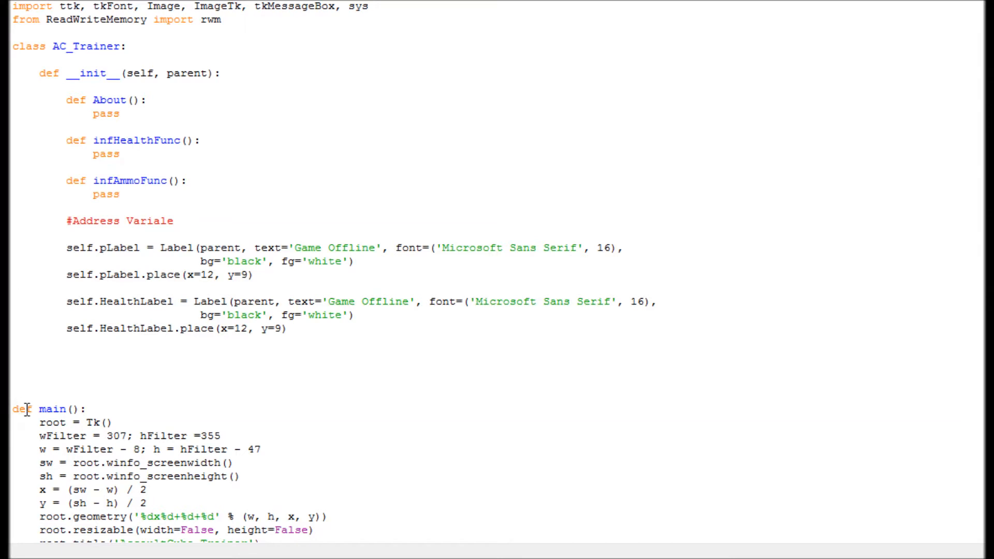
scroll(233, 311, down, 1)
drag(409, 285, 328, 284)
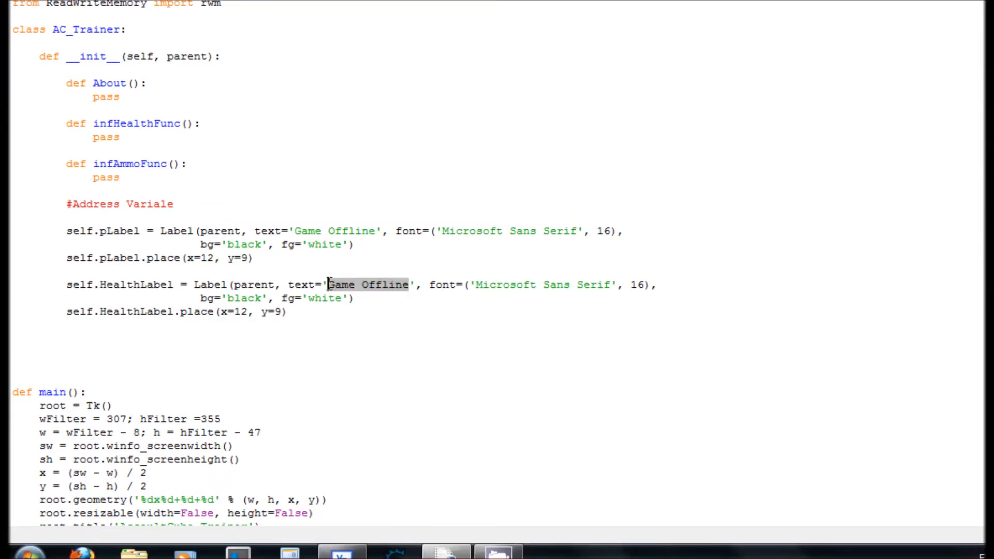
text(0x0)
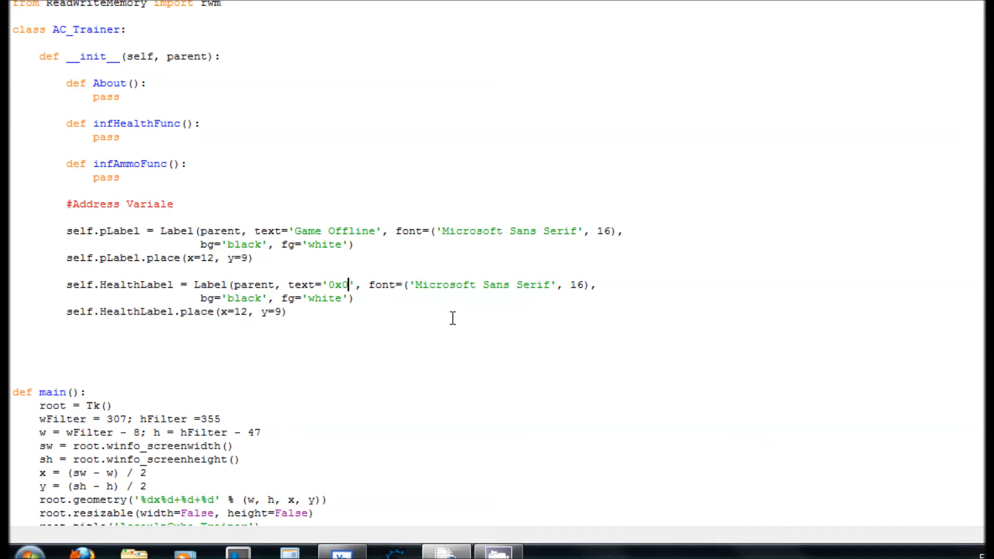
Change the HealthLabel font size from 16 to 24
click(588, 284)
key(BackSpace)
key(BackSpace)
text(24)
click(419, 272)
drag(13, 271, 551, 284)
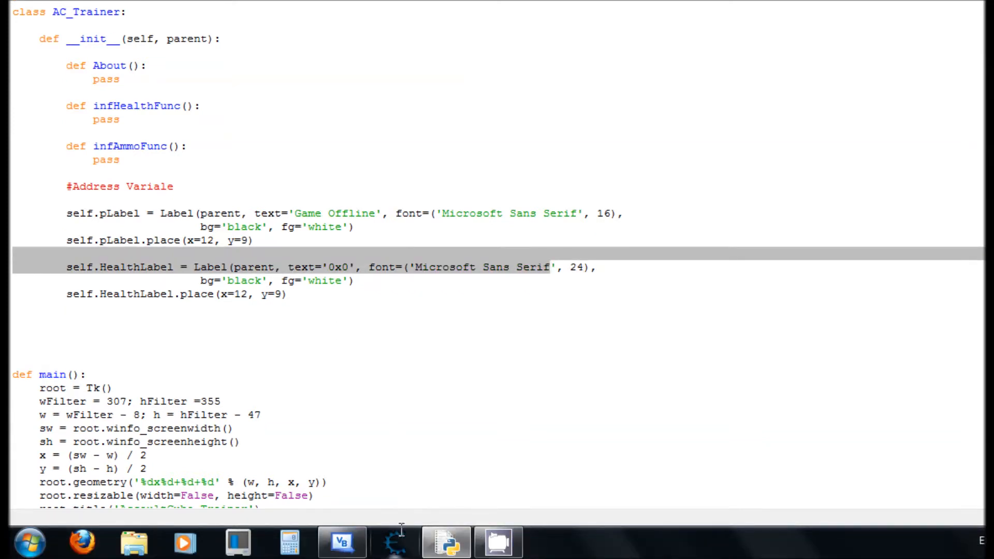
click(342, 541)
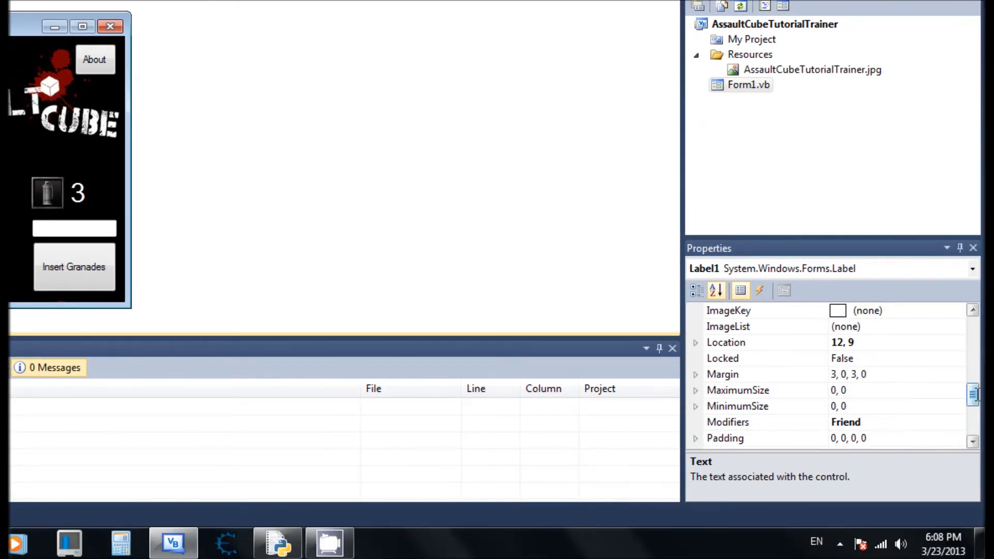
drag(975, 395, 975, 365)
click(918, 359)
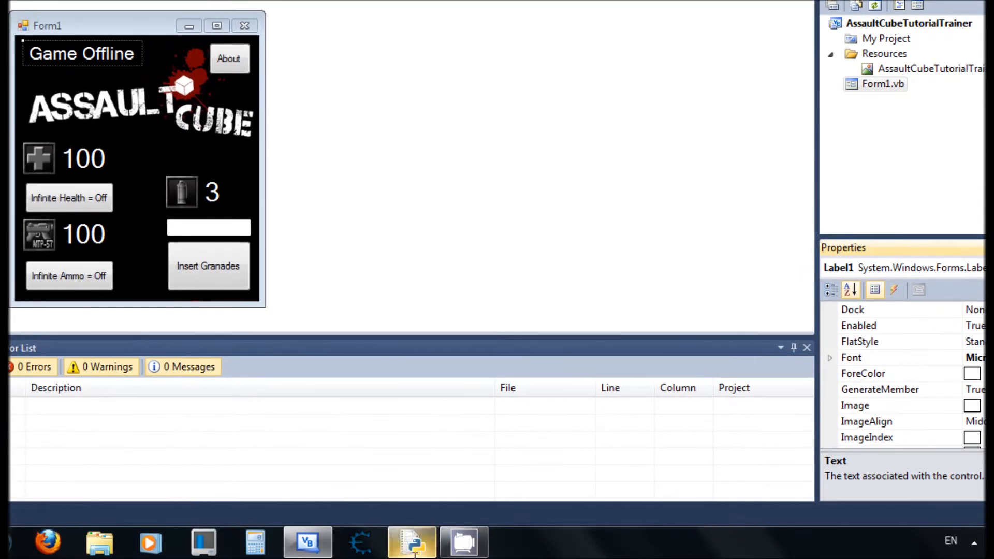
click(413, 541)
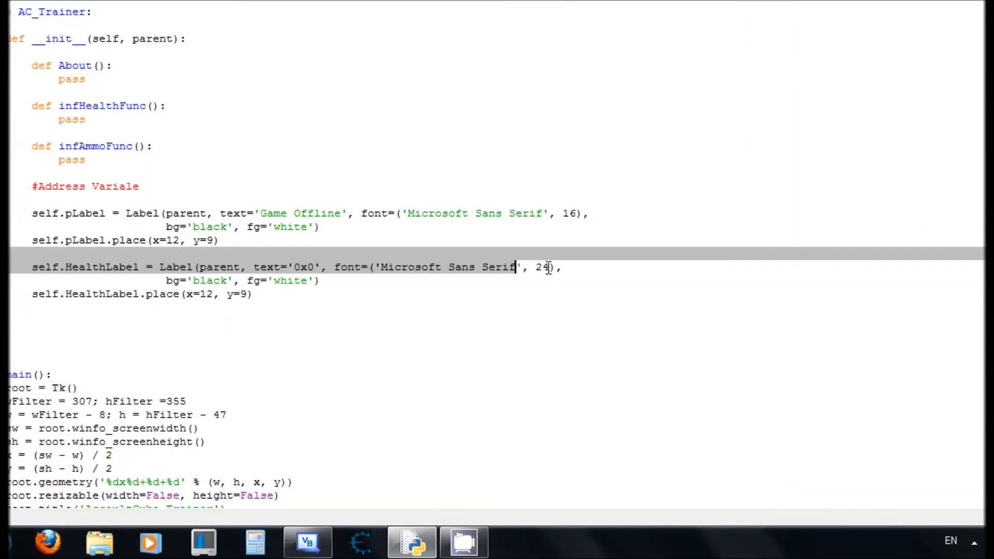
click(548, 267)
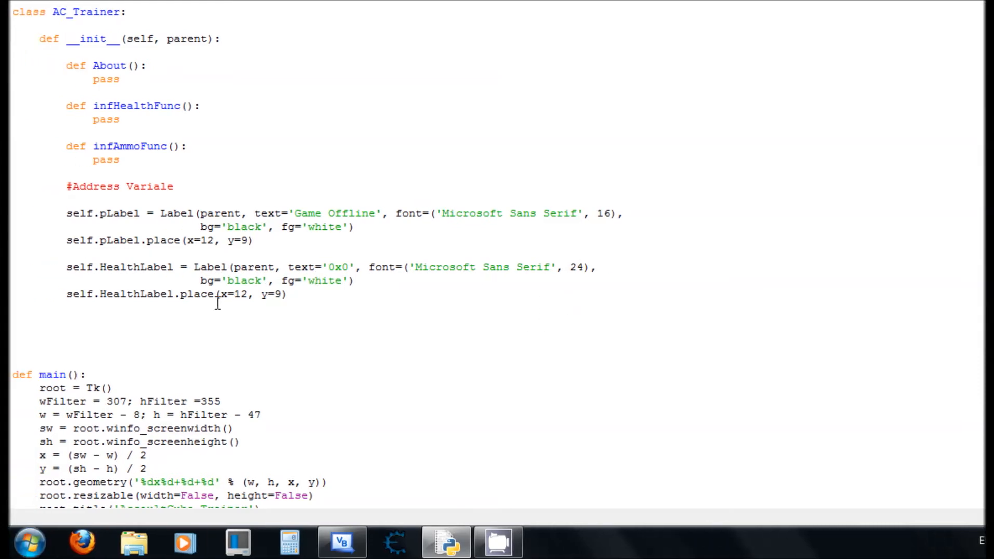
Place HealthLabel at x=51, y=129, test-run the saved trainer, then select its '0x0' text
mouse_move(215, 294)
mouse_down()
mouse_move(243, 294)
mouse_move(234, 295)
mouse_up()
text(51)
click(282, 294)
click(120, 26)
click(136, 96)
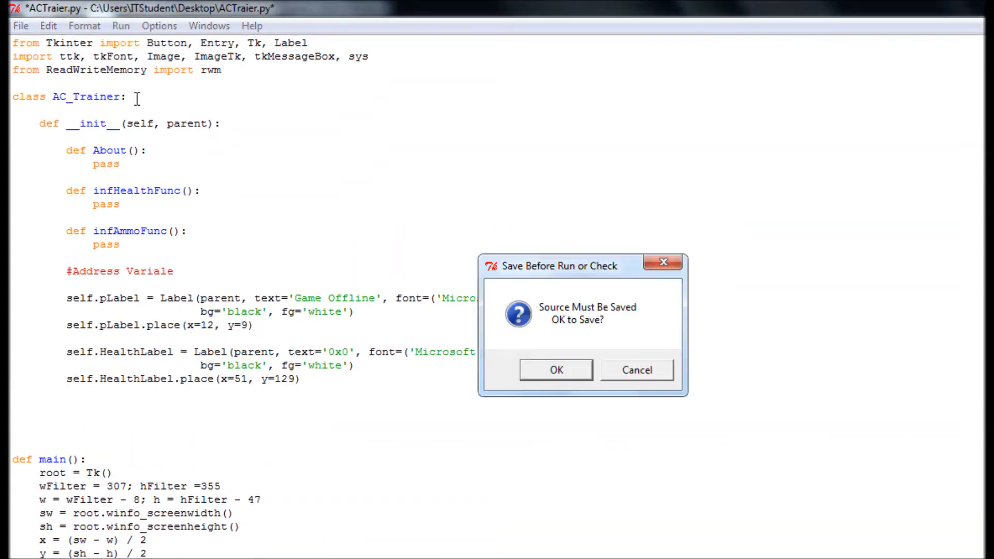
click(556, 370)
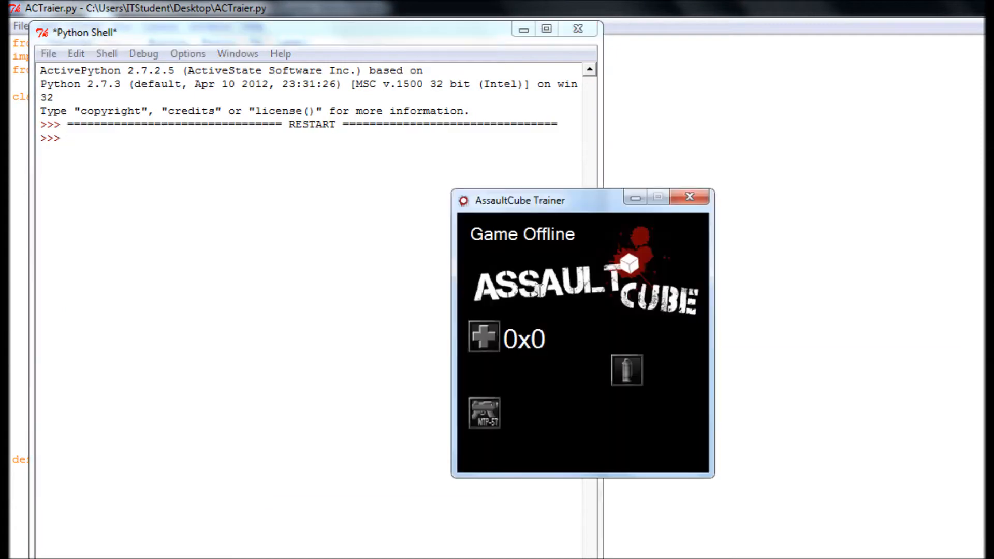
click(689, 198)
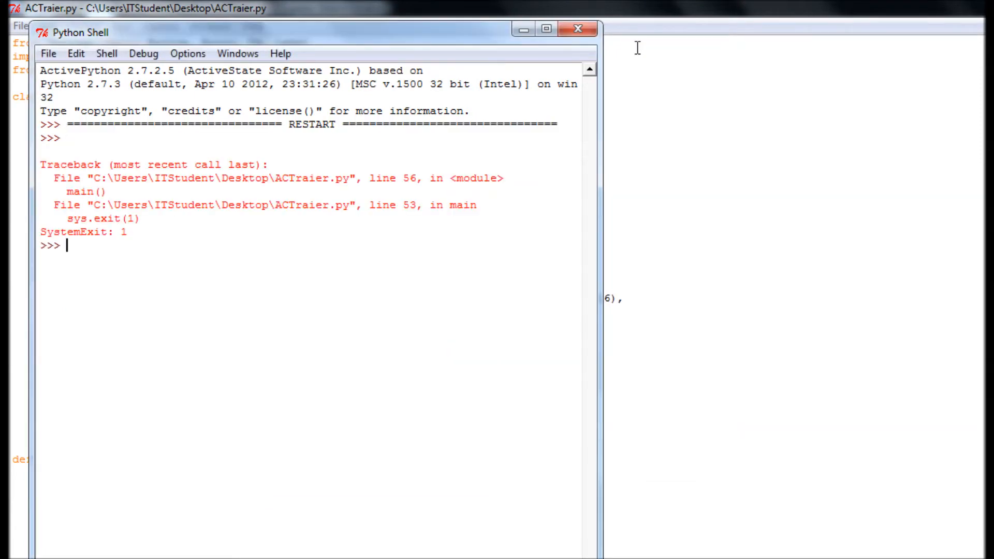
click(577, 29)
drag(349, 352, 328, 352)
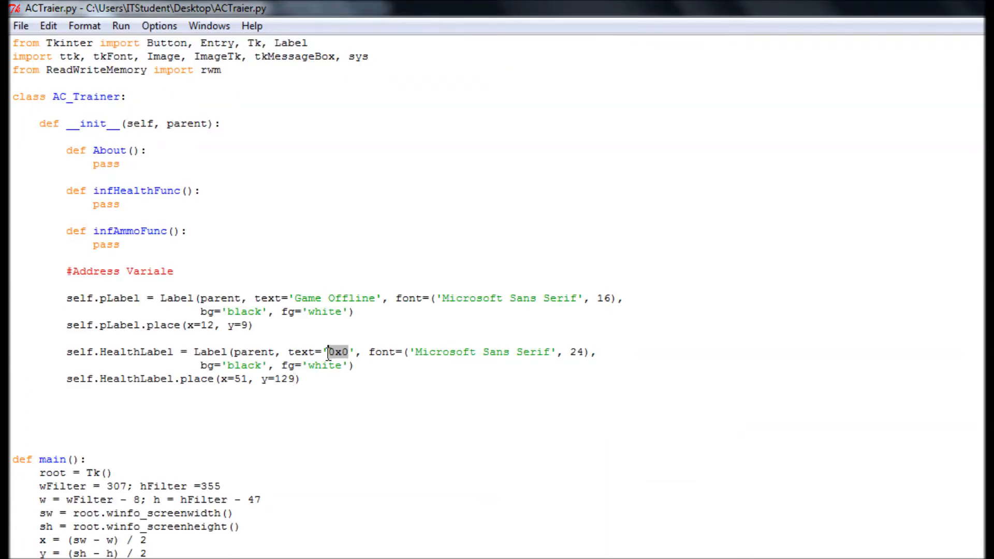
text(No D)
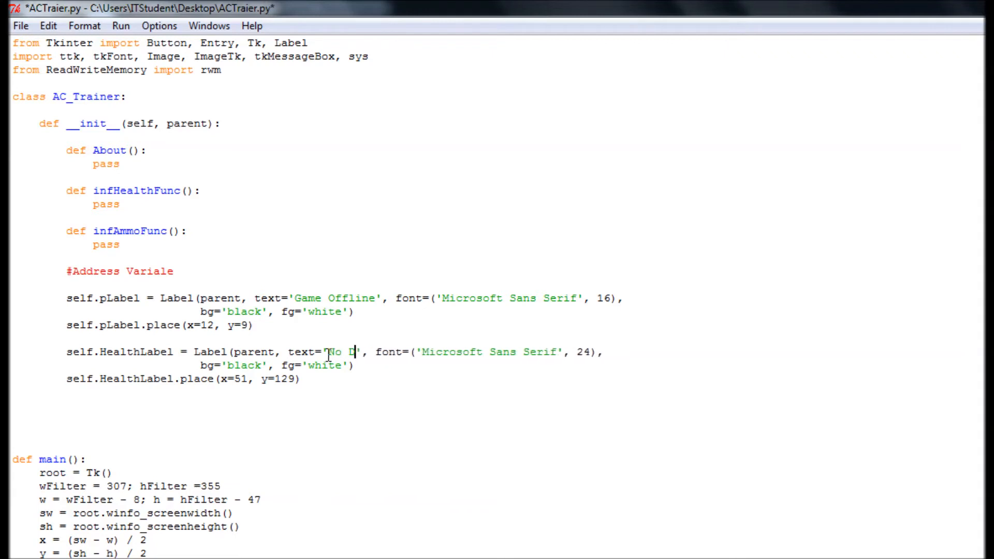
text(ata!)
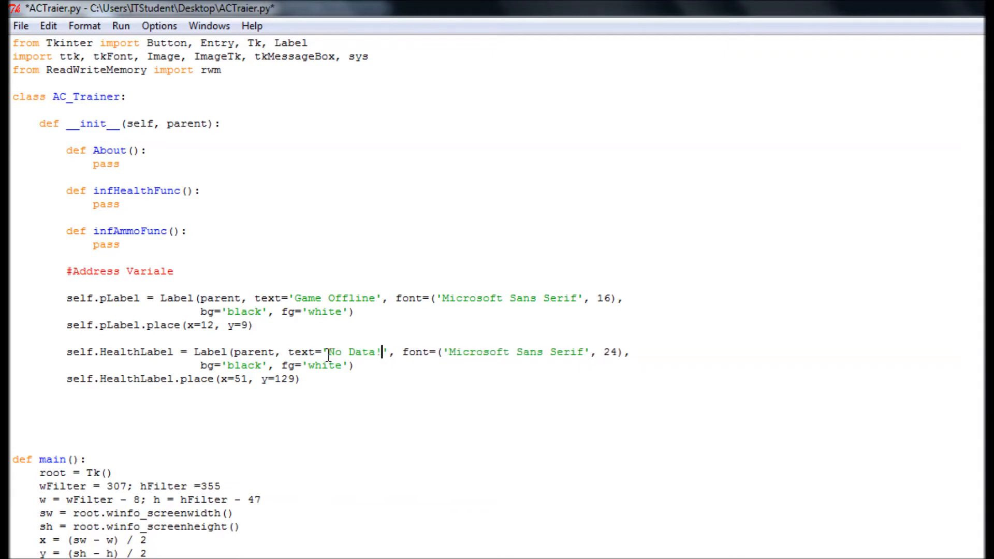
Run the trainer with the health label reading 'No Data!' and close the run
click(121, 26)
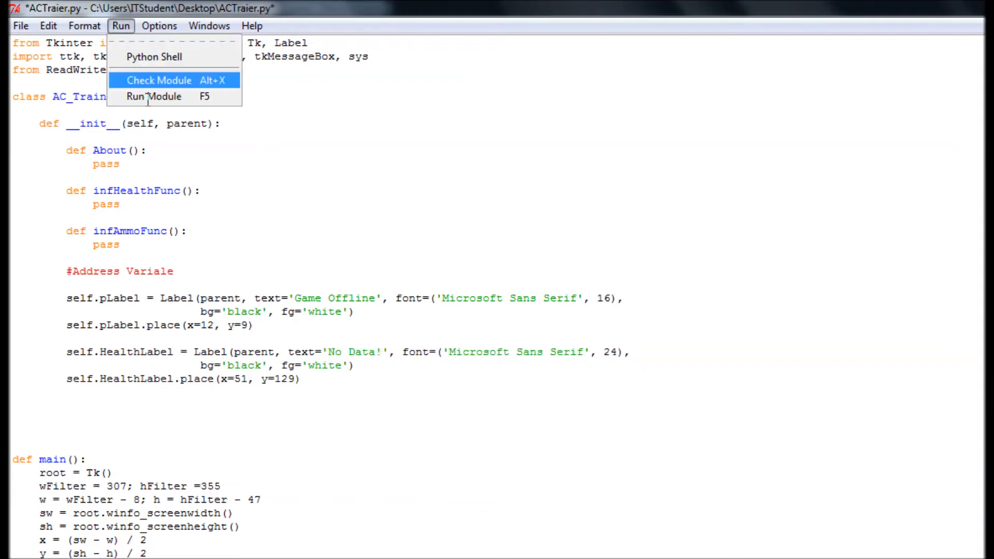
click(163, 97)
click(559, 370)
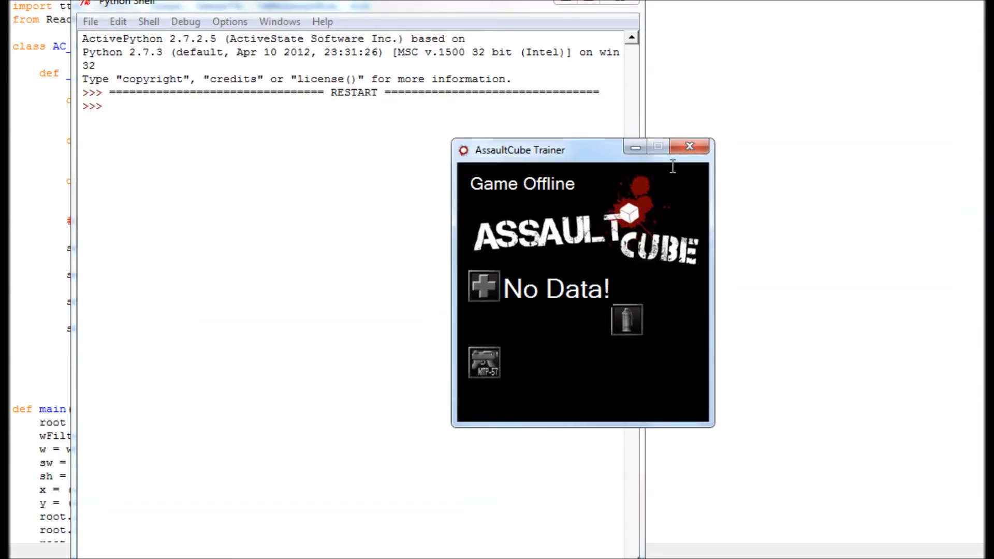
click(688, 148)
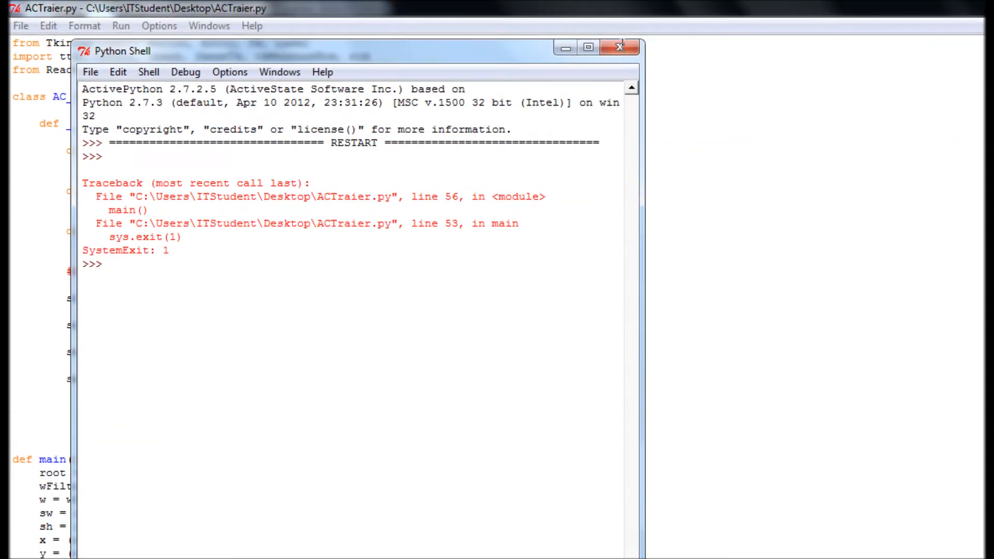
click(621, 43)
Restore the health label text to '0x0', re-run the trainer and close the run
click(382, 351)
key(BackSpace)
key(BackSpace)
key(BackSpace)
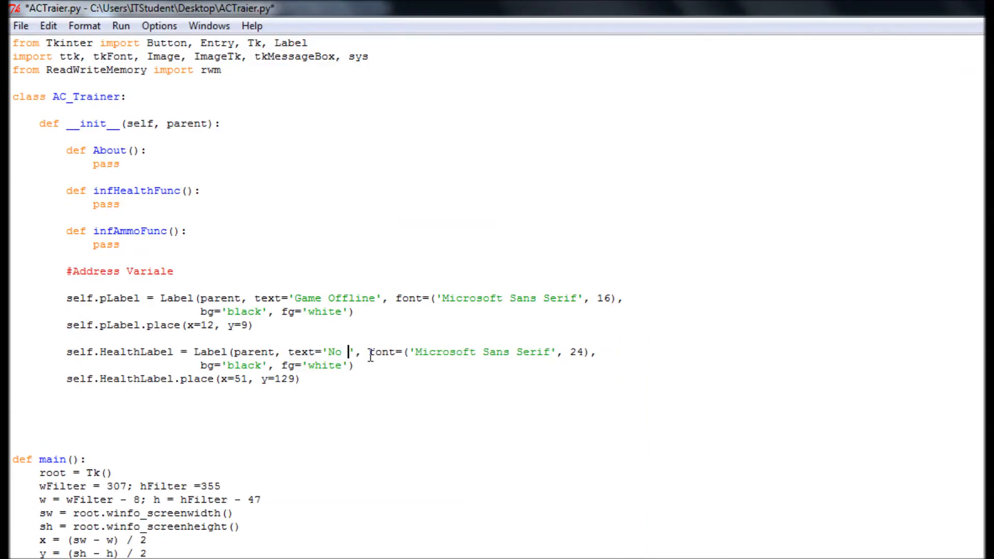
key(BackSpace)
key(BackSpace)
key(BackSpace)
key(BackSpace)
key(BackSpace)
text(0x0)
click(84, 26)
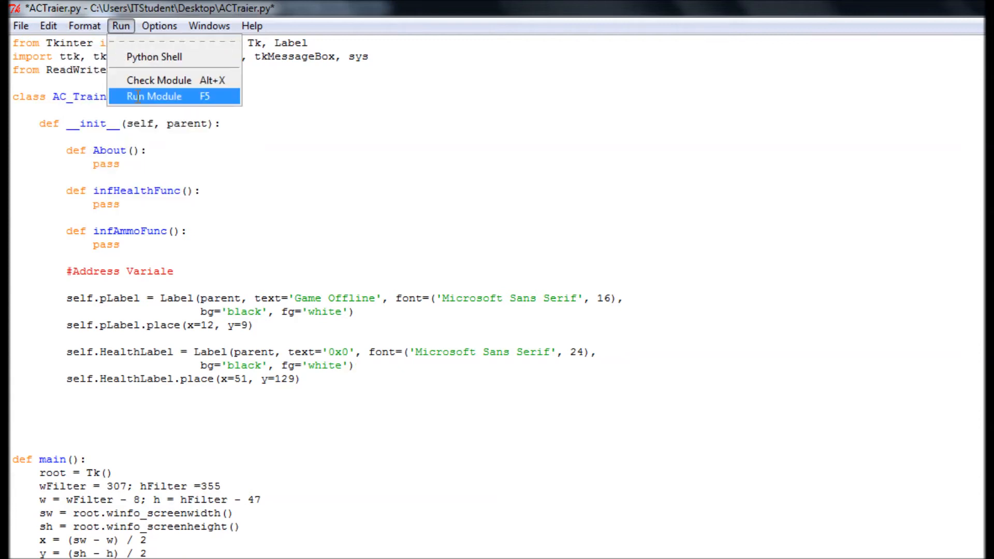
click(153, 95)
click(571, 373)
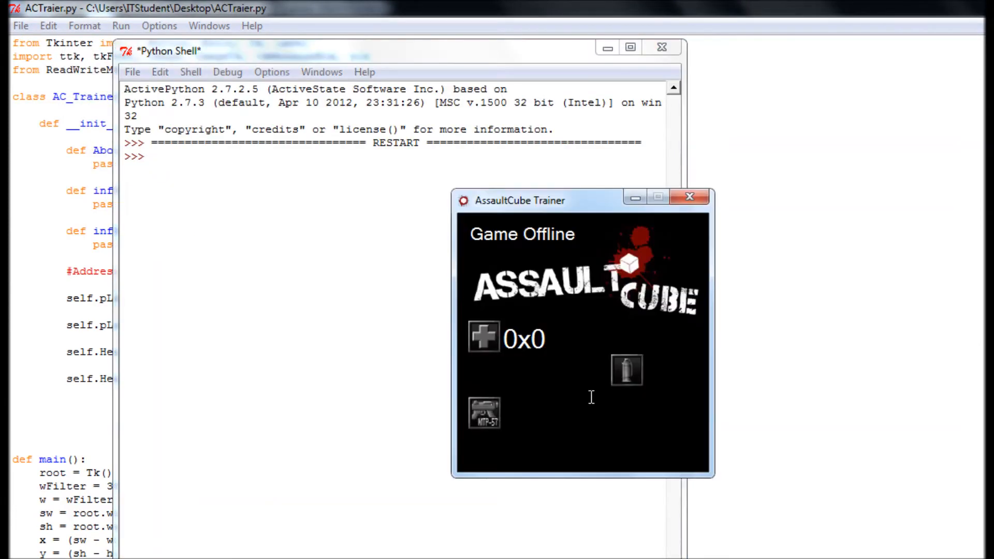
click(689, 197)
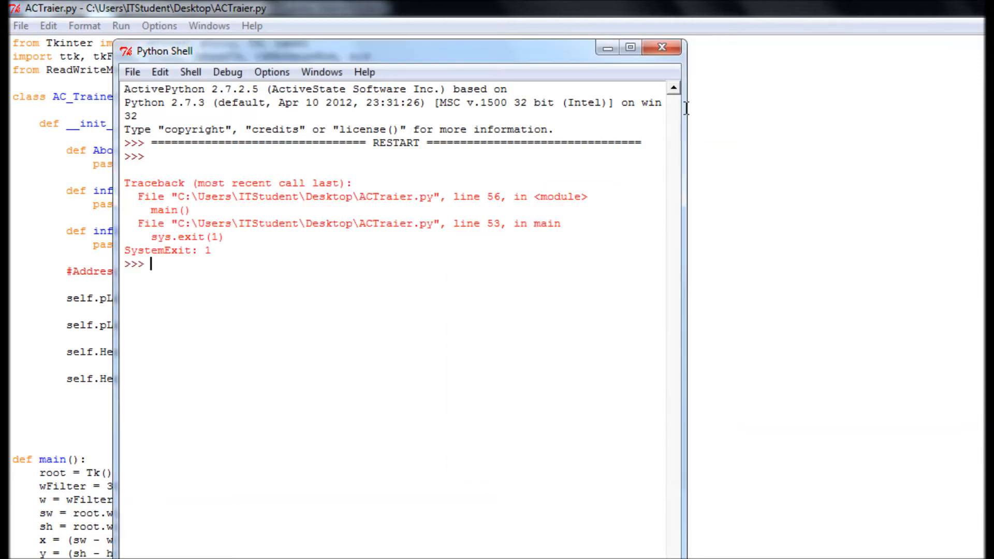
click(661, 47)
Paste a copy of the Game Offline label block and rename it AmmoLabel with text '0x0'
click(305, 379)
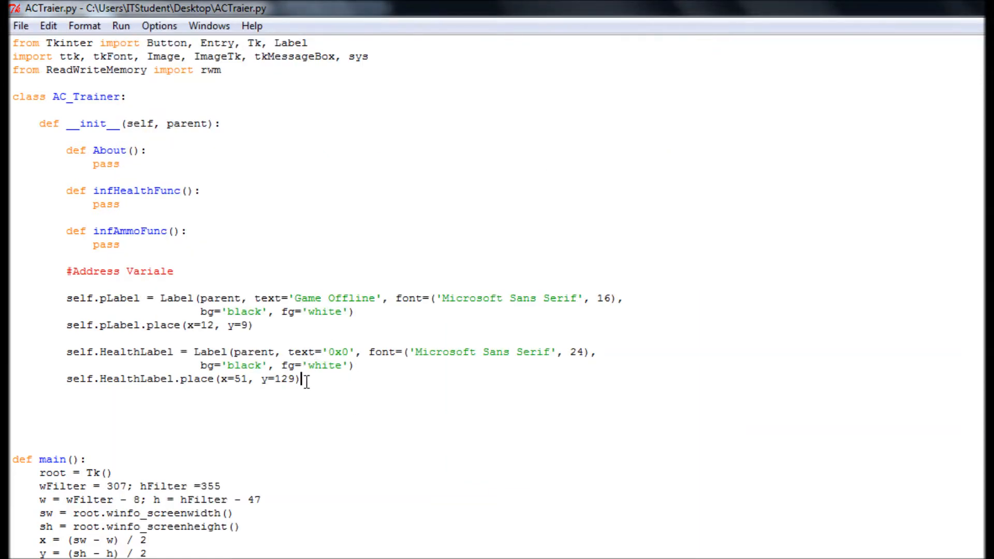
key(Return)
key(Return)
text(self.pLabel = Label(parent, text='Game Offline', font=('Microsoft Sans Serif', 16),                             bg='black', fg='white')         self.pLabel.place(x=12, y=9))
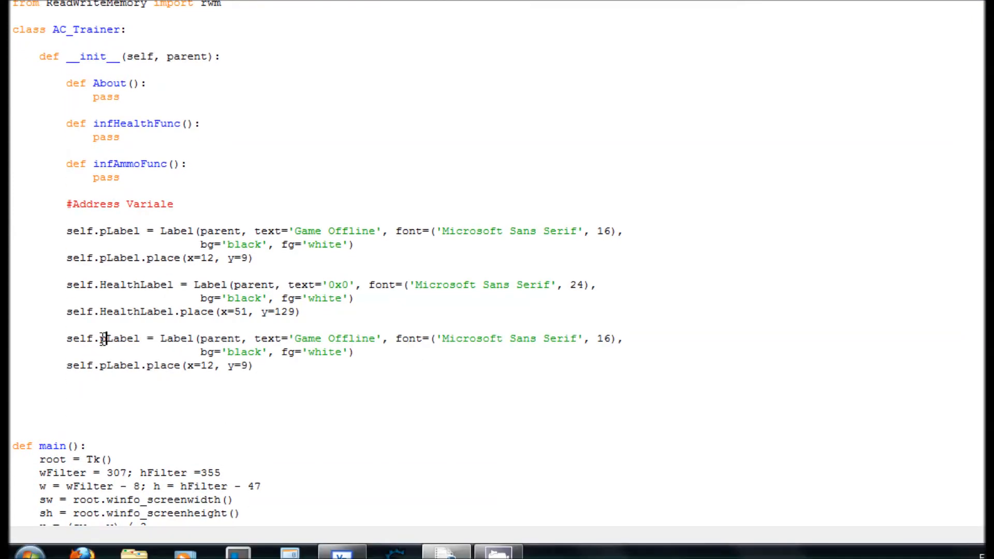
click(103, 339)
key(BackSpace)
text(Ammo)
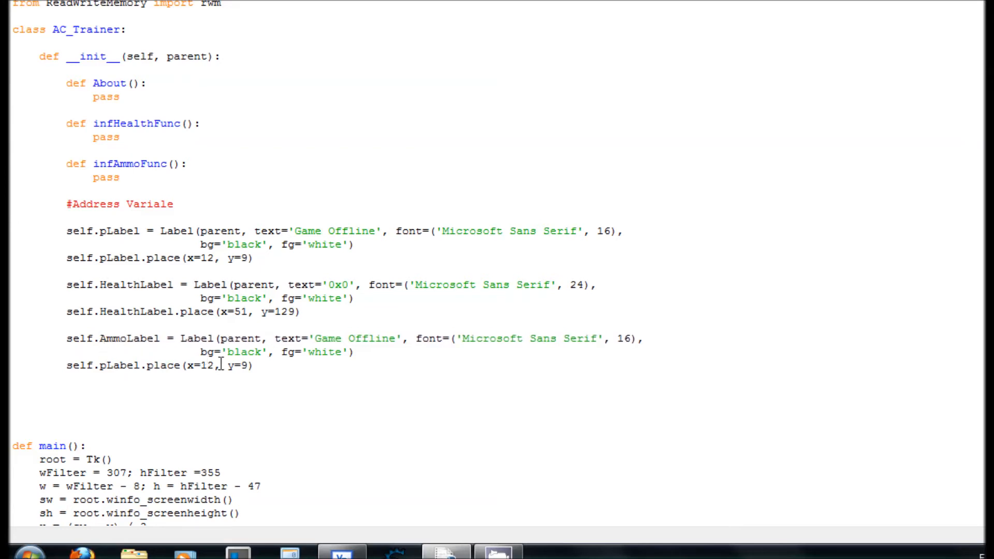
drag(395, 340, 314, 338)
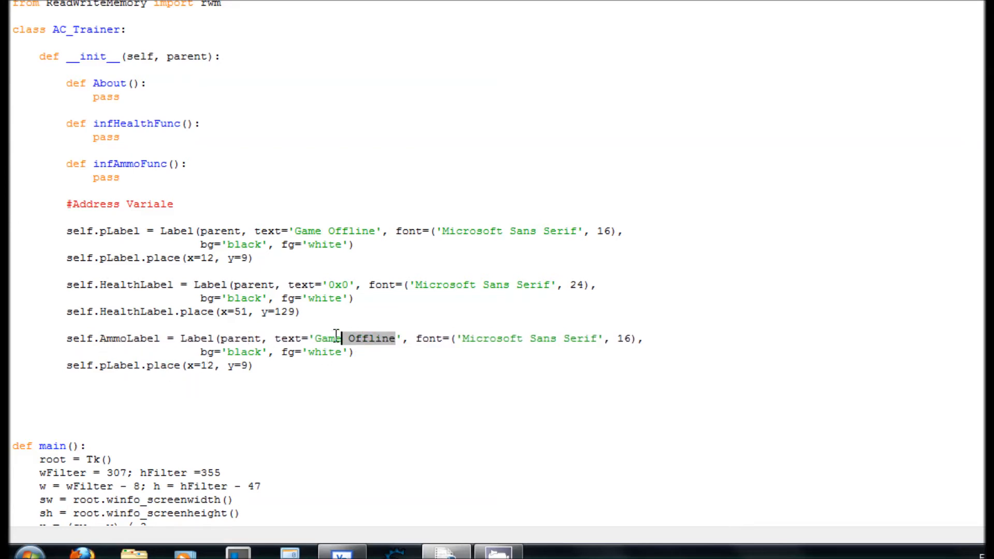
text(0x0)
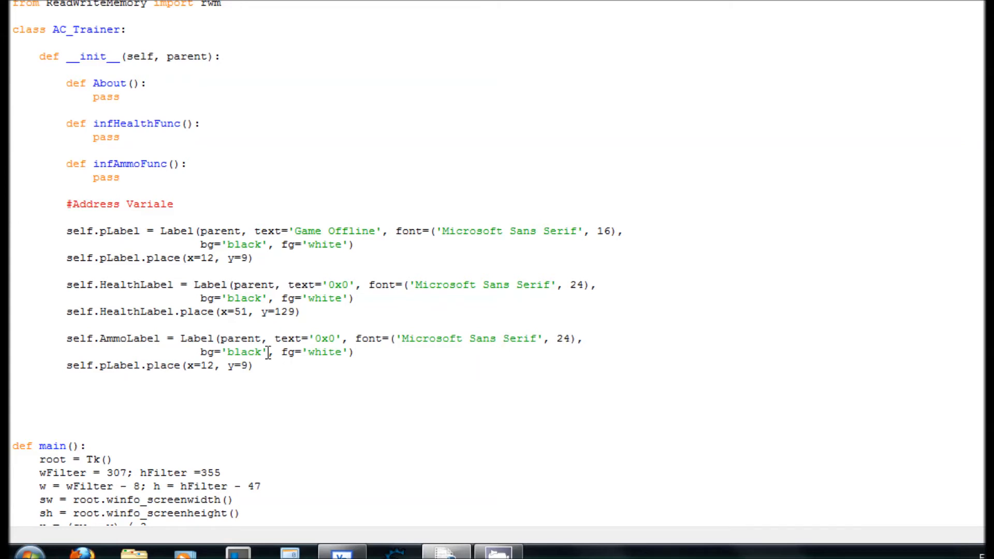
Set AmmoLabel to font 24 at x=51, y=219 and run the trainer to check it
click(212, 366)
key(BackSpace)
key(BackSpace)
text(51)
click(248, 364)
text(21)
click(120, 26)
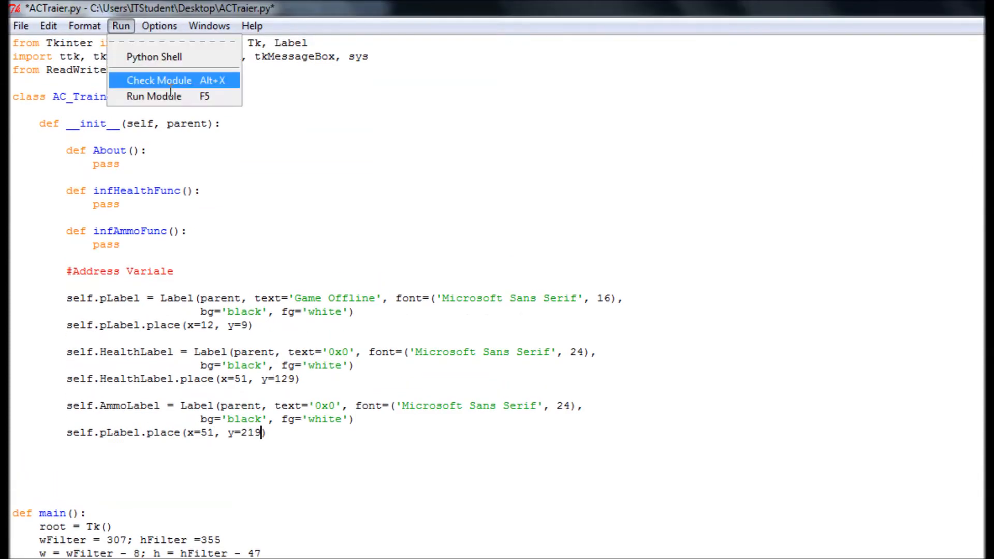
click(171, 96)
click(558, 371)
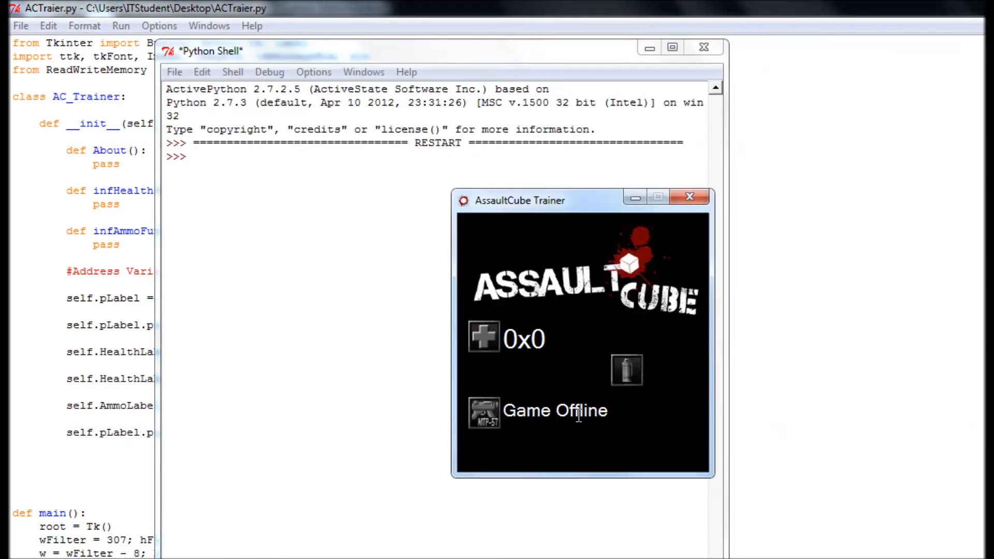
click(689, 180)
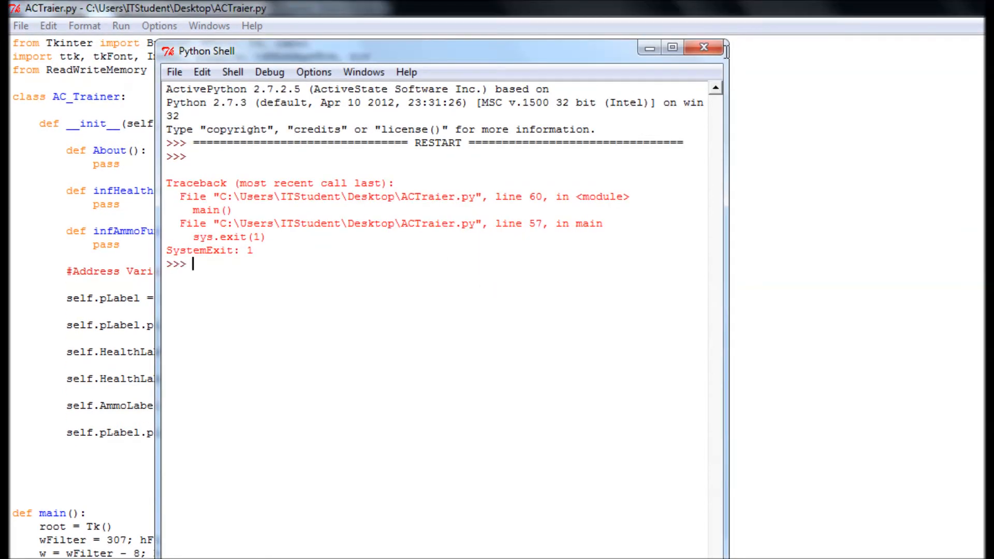
click(703, 30)
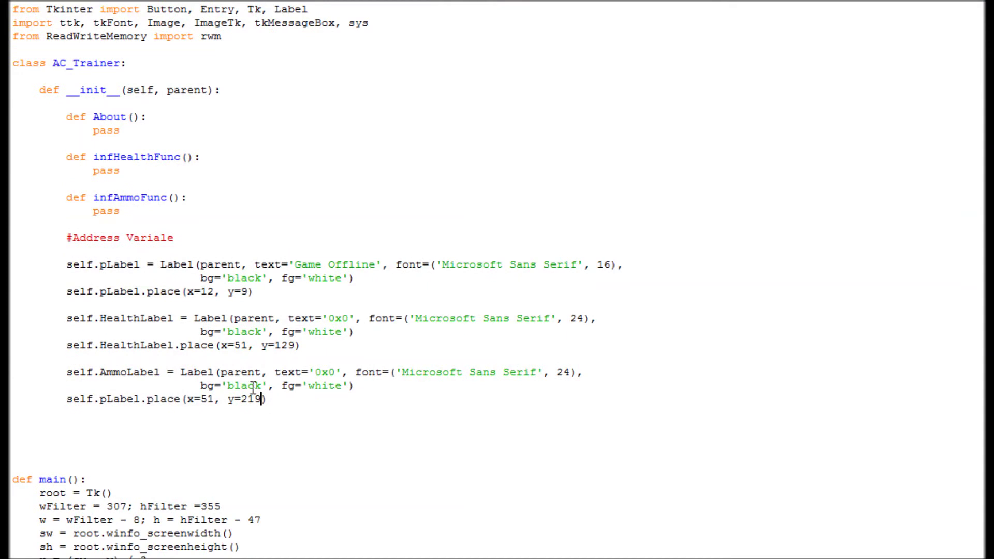
Fix the placement line name to AmmoLabel and run the trainer again to confirm
click(107, 399)
key(BackSpace)
text(Am)
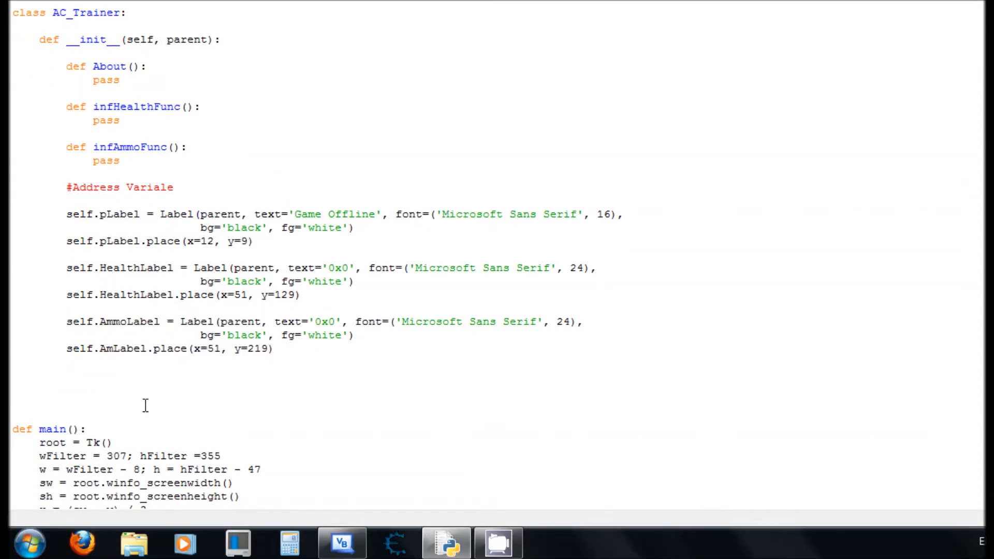
text(mo)
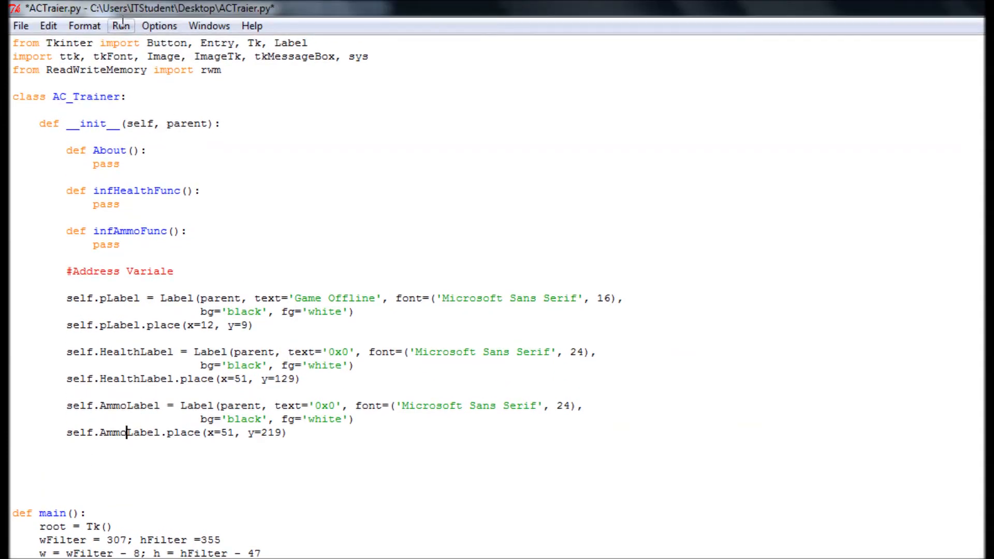
click(120, 26)
click(155, 97)
click(556, 370)
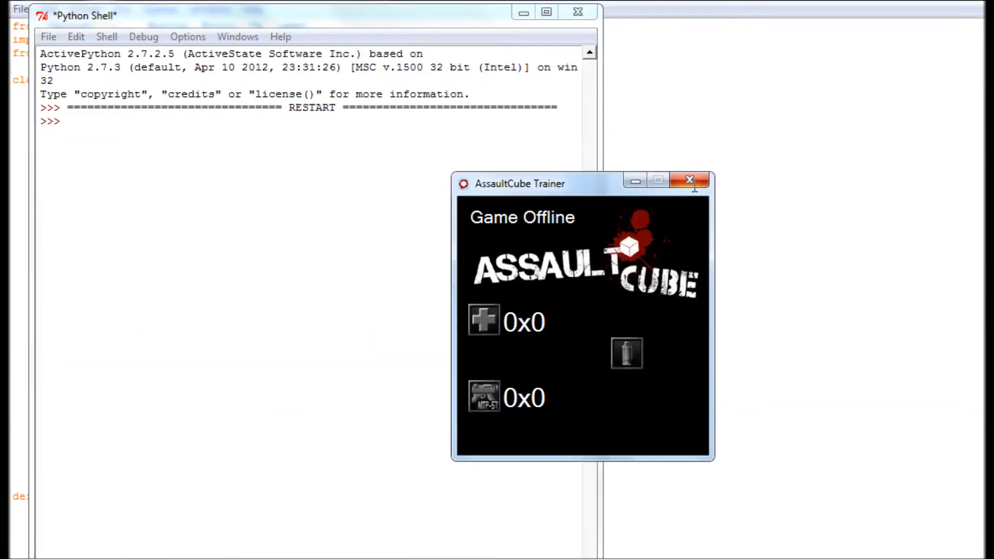
click(689, 181)
Paste another label block and rename both its lines to GranadeLabel with text '0x0'
click(578, 11)
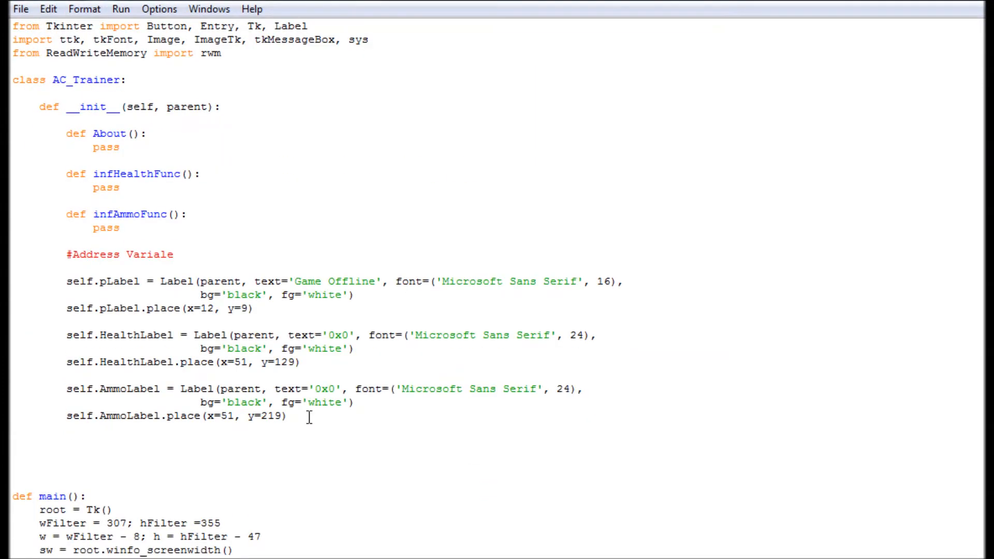
click(304, 417)
key(Return)
key(Return)
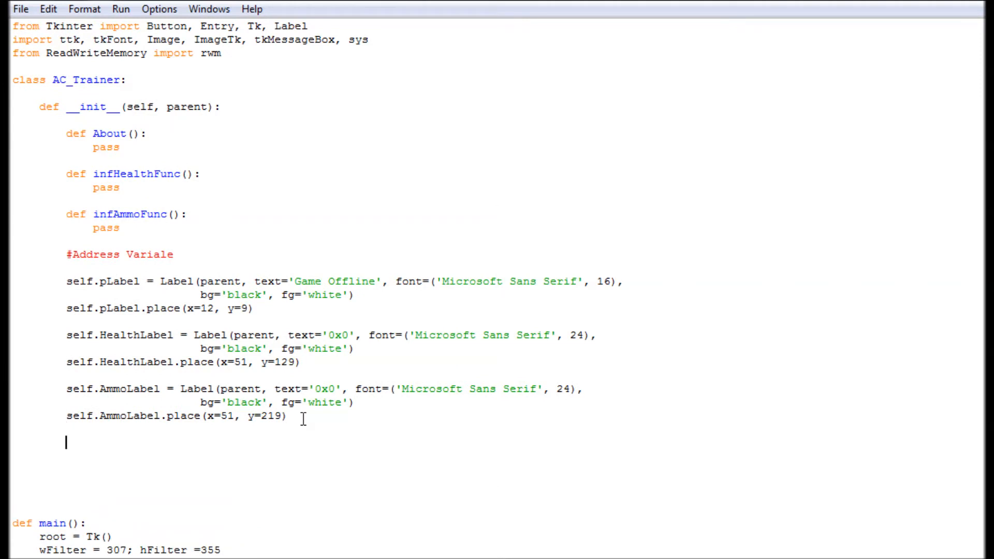
text(self.pLabel = Label(parent, text='Game Offline', font=('Microsoft Sans Serif', 16),                             bg='black', fg='white')         self.pLabel.place(x=12, y=9))
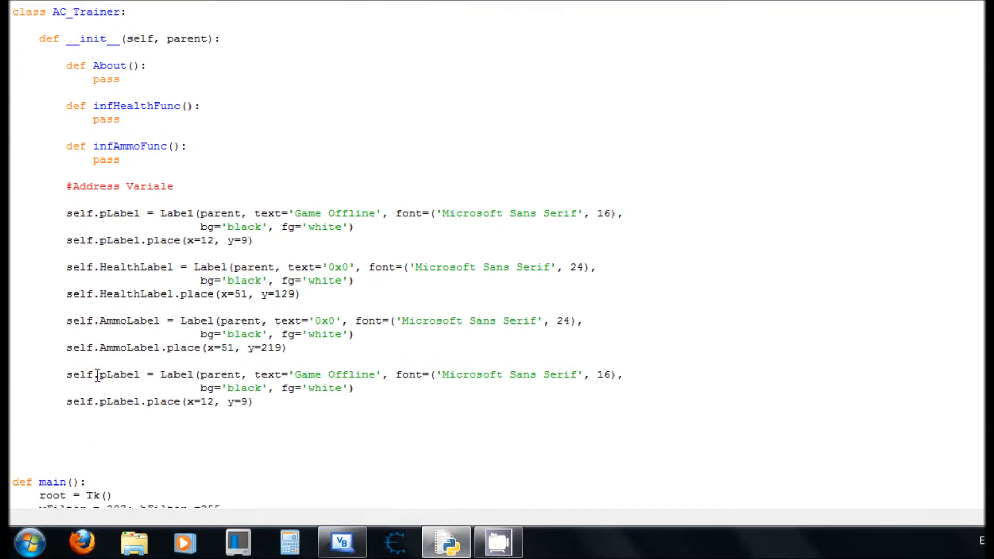
click(107, 374)
key(BackSpace)
text(Granad)
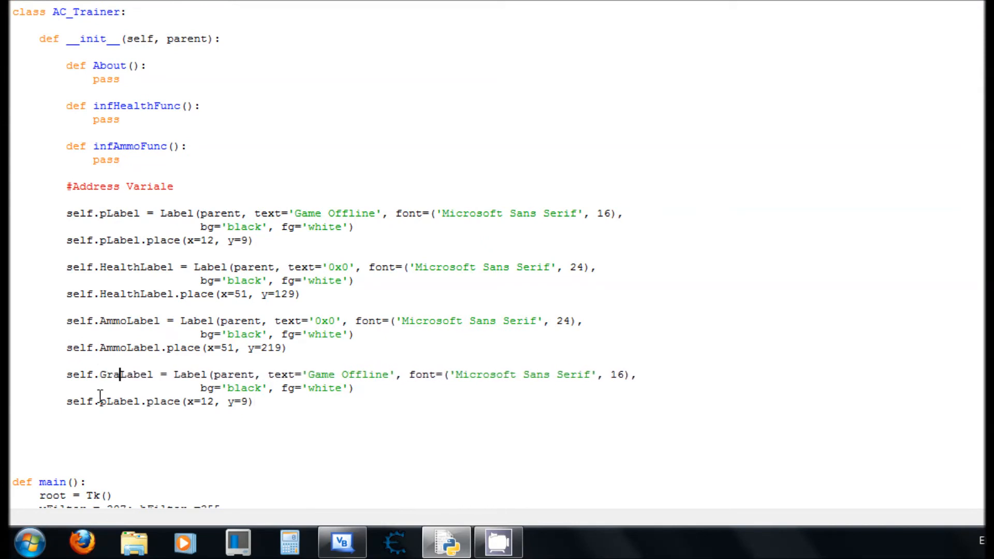
text(e)
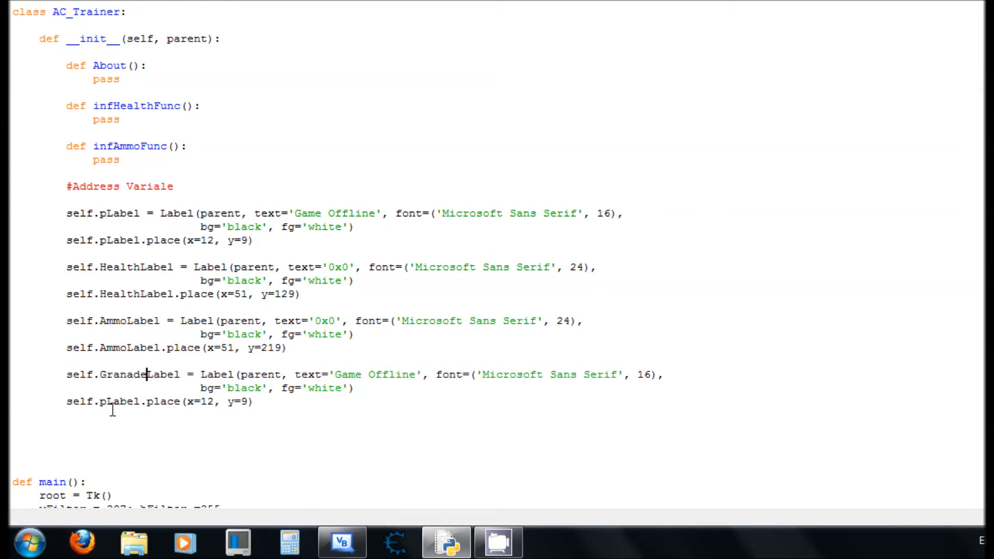
key(BackSpace)
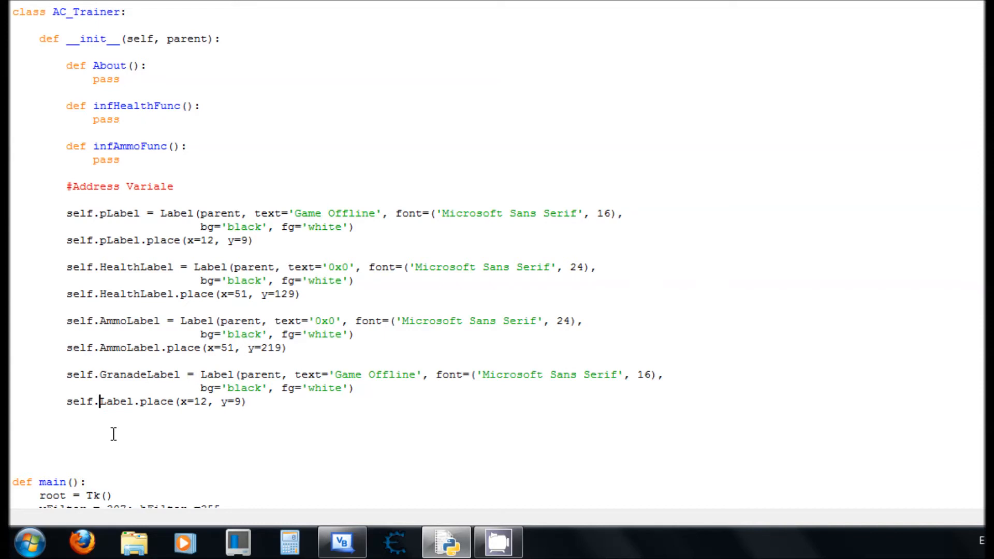
text(Granade)
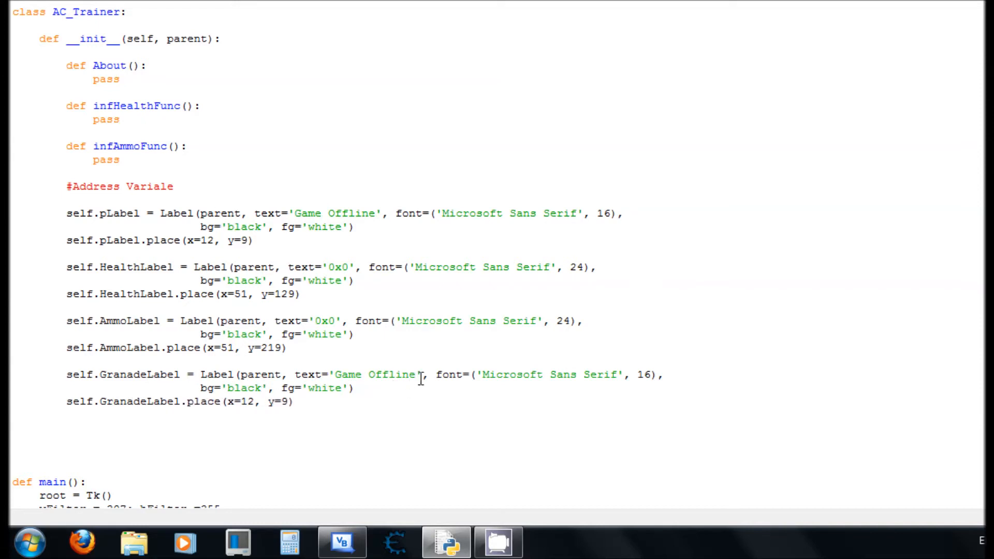
drag(417, 374, 334, 374)
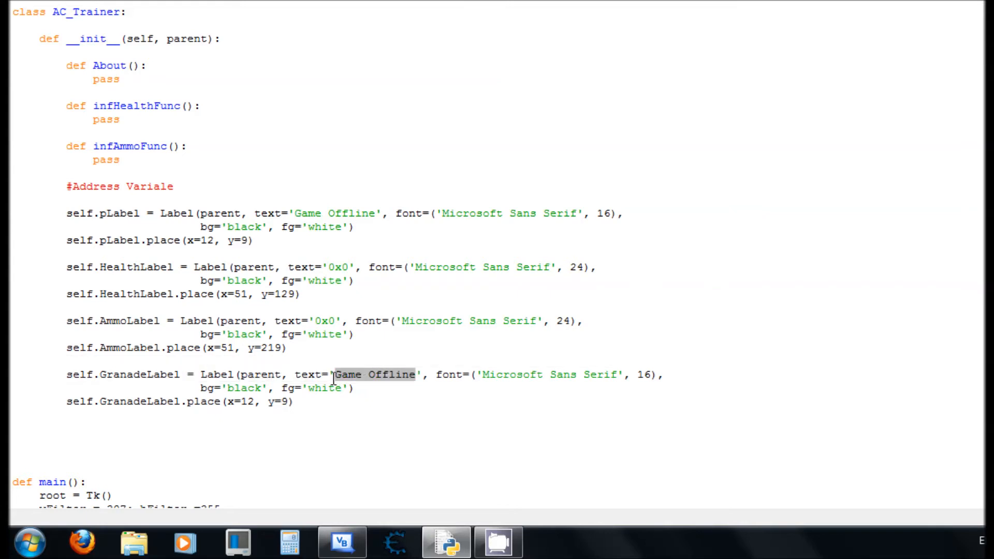
text(0x0)
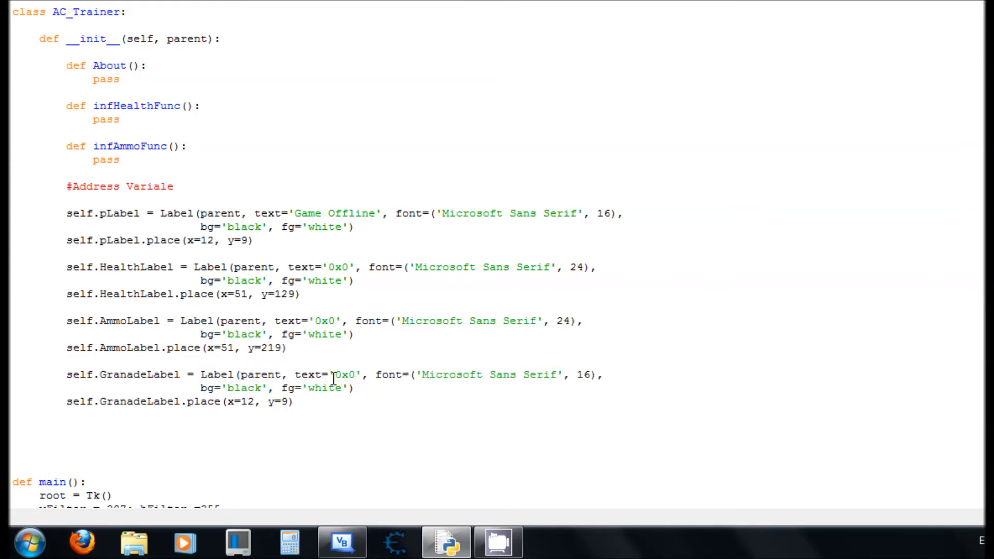
Set GranadeLabel to font 24 at x=228, y=169 and run the trainer to check it
click(595, 375)
key(BackSpace)
key(BackSpace)
click(255, 402)
key(BackSpace)
key(BackSpace)
text(228)
click(287, 401)
text(16)
click(121, 25)
click(148, 96)
click(541, 369)
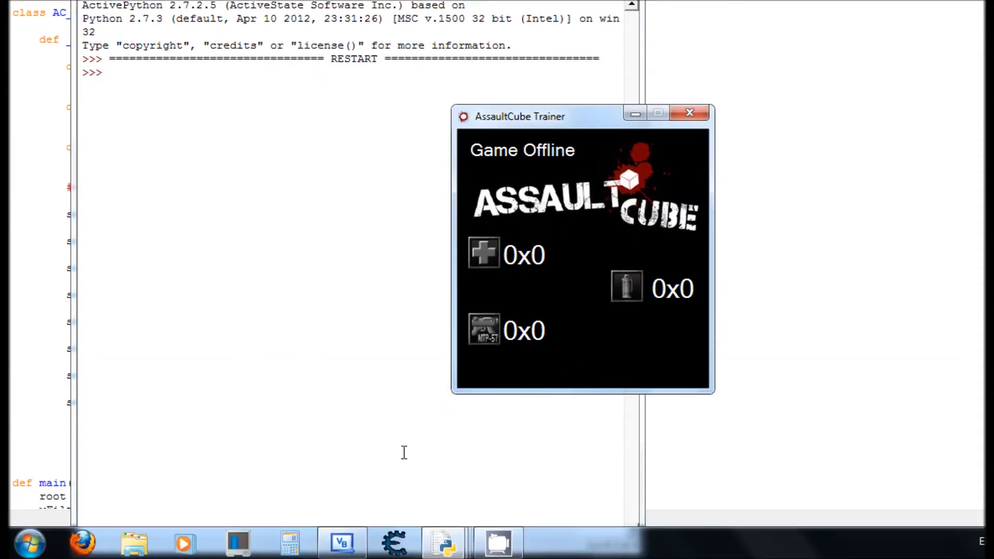
click(690, 113)
Set the ammo and health label x values to 53 and run the trainer to preview
click(619, 47)
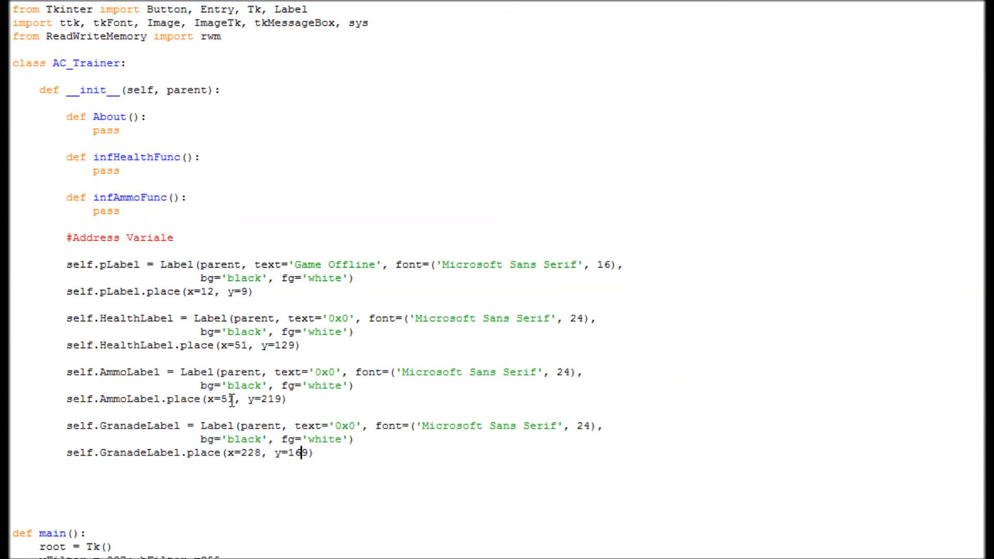
click(235, 398)
key(BackSpace)
text(3)
click(248, 344)
click(120, 26)
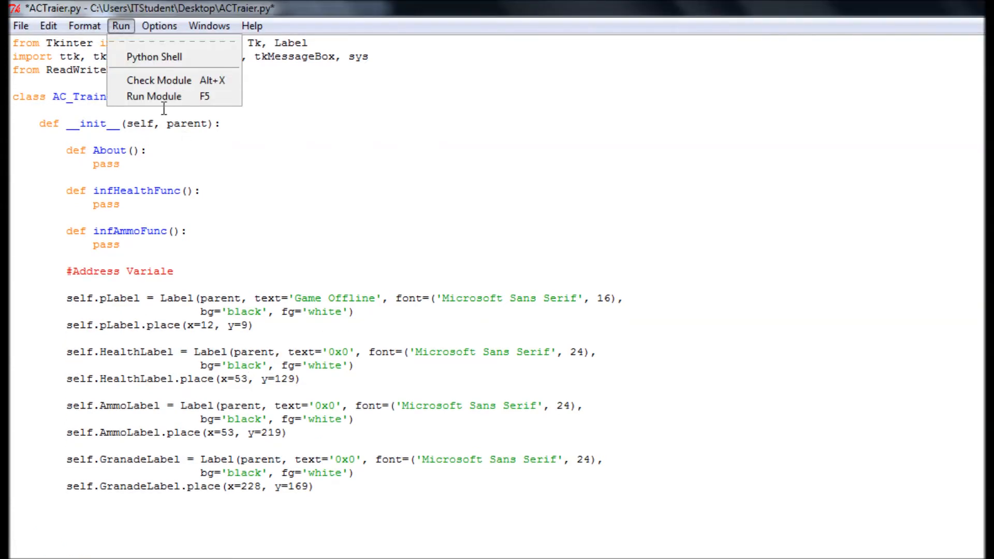
click(154, 96)
click(556, 370)
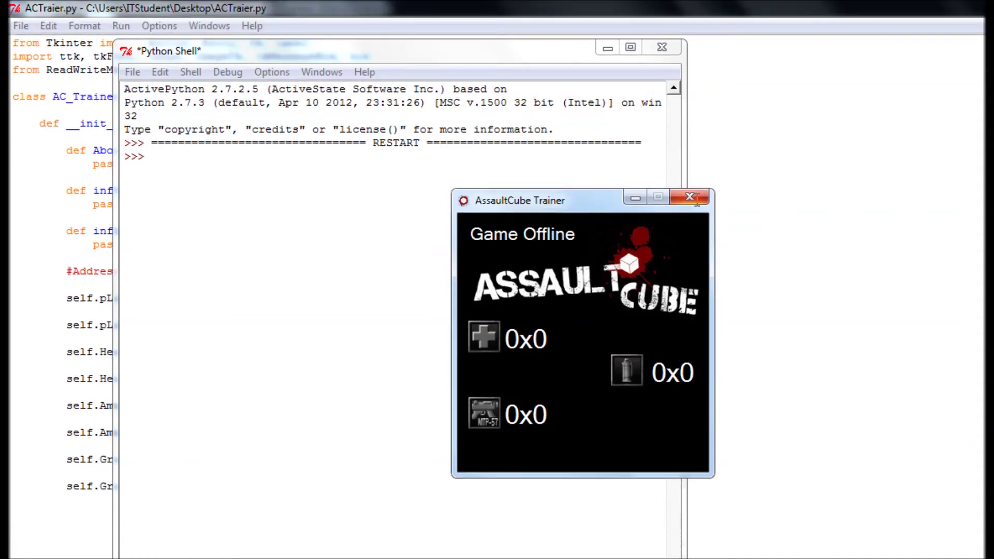
click(690, 198)
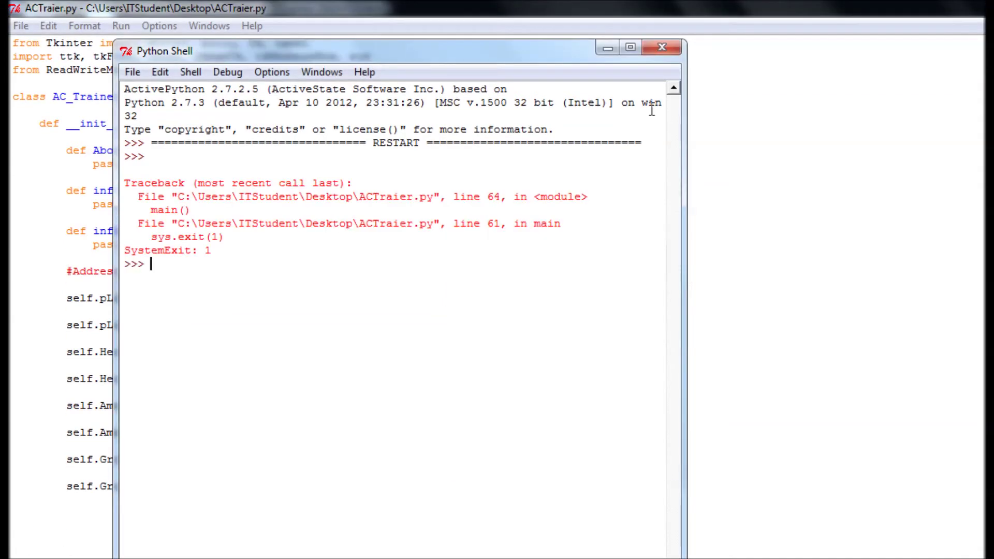
click(662, 48)
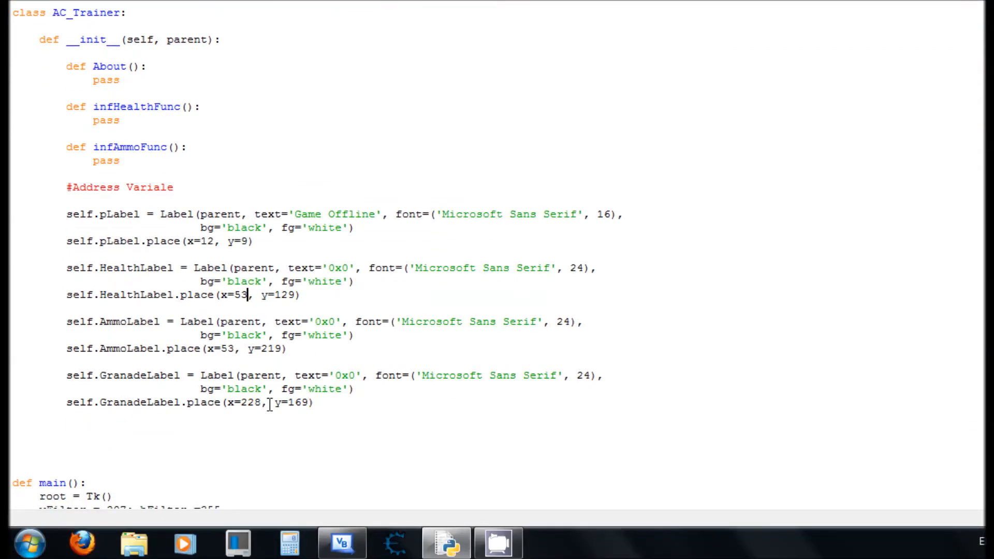
Change the grenade label to x=225 and run the trainer to preview
key(BackSpace)
text(6)
key(BackSpace)
text(5)
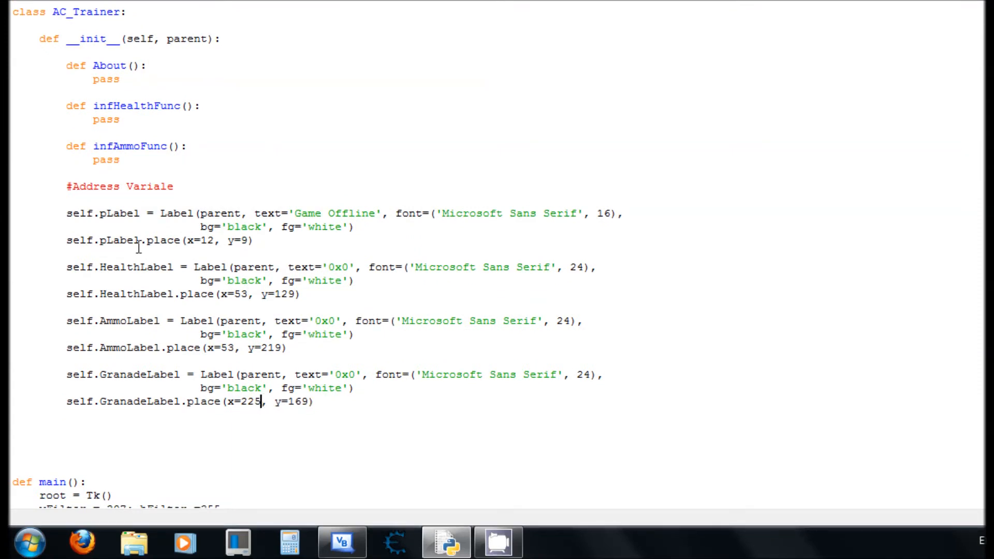
click(120, 26)
click(153, 97)
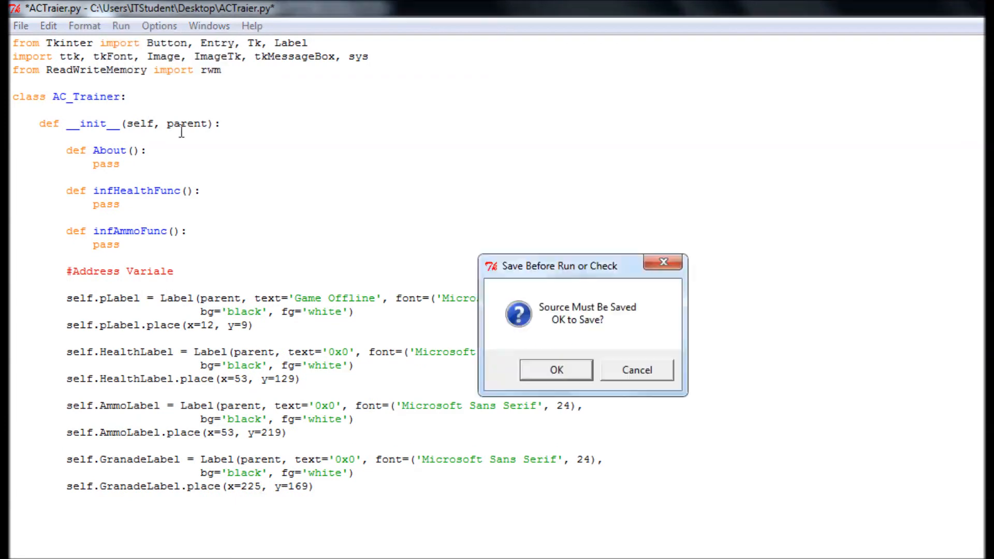
click(546, 370)
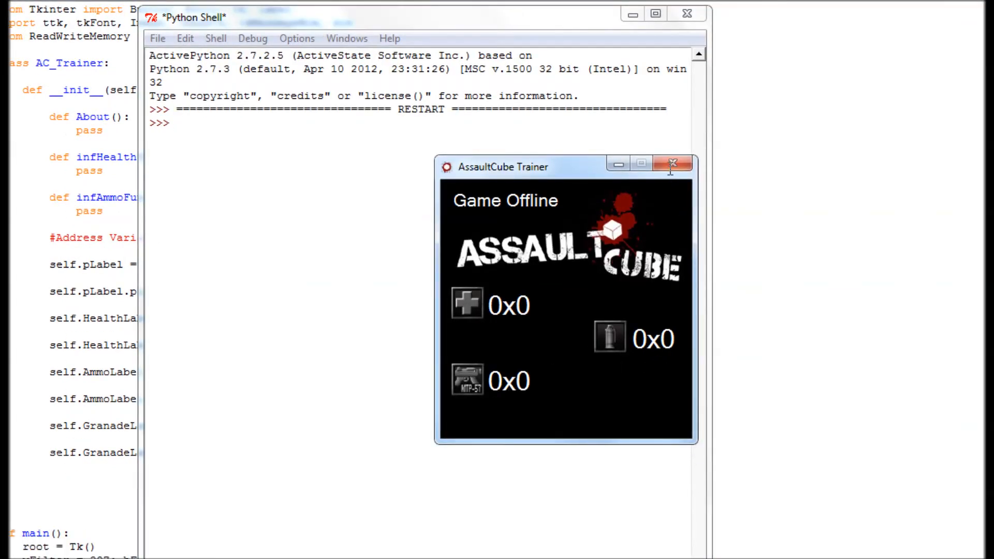
click(673, 164)
click(687, 13)
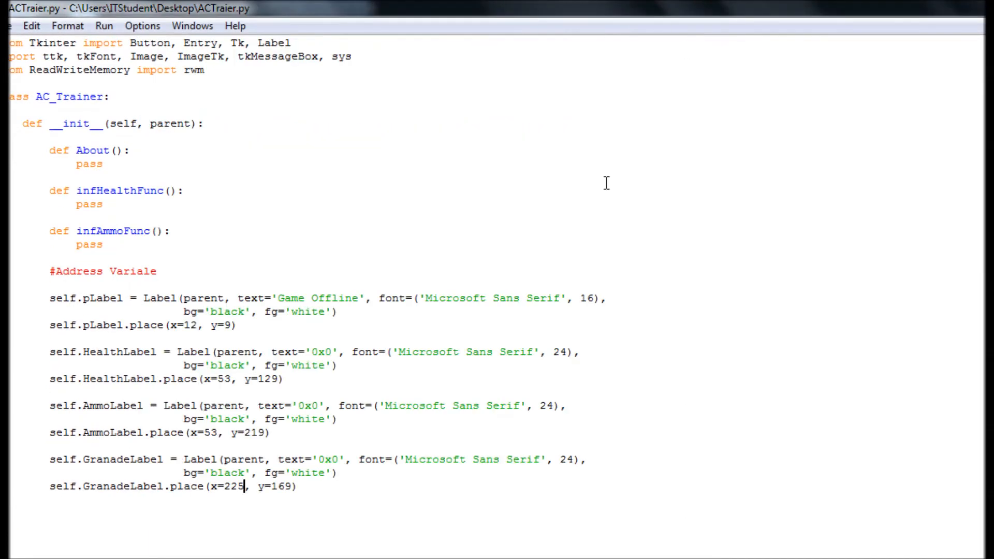
Review the three labels' x values and run the trainer to compare positions
drag(261, 403, 241, 403)
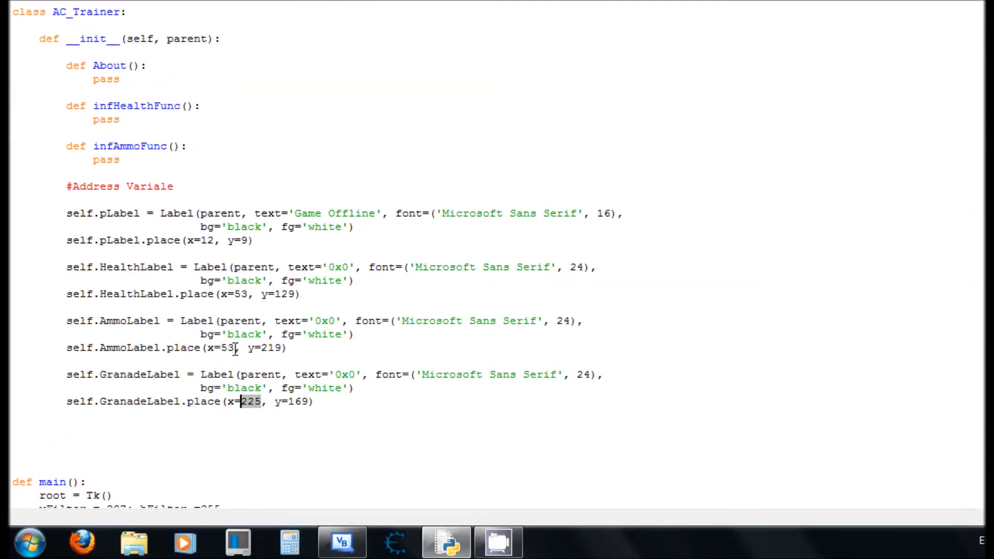
drag(234, 348, 220, 349)
drag(249, 294, 235, 295)
click(119, 26)
click(155, 96)
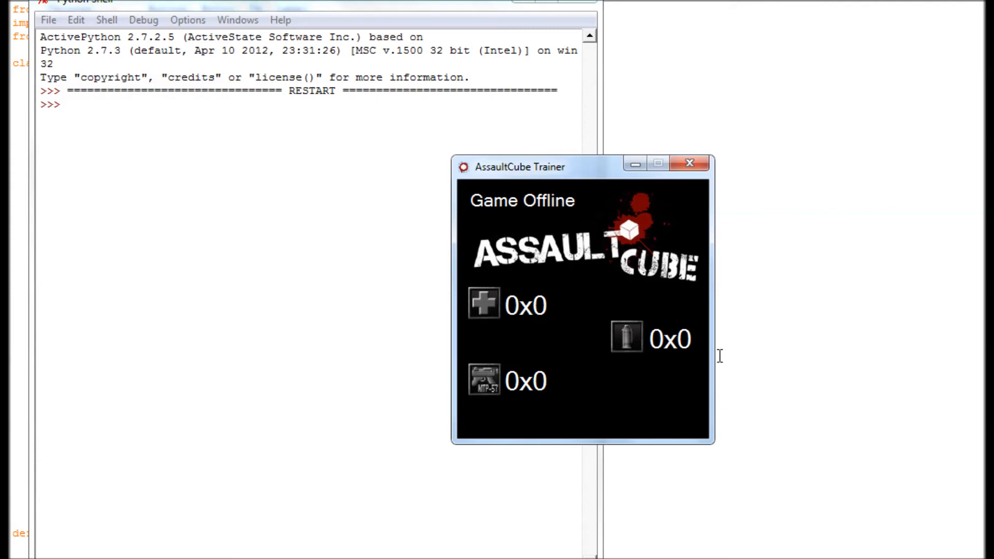
click(689, 163)
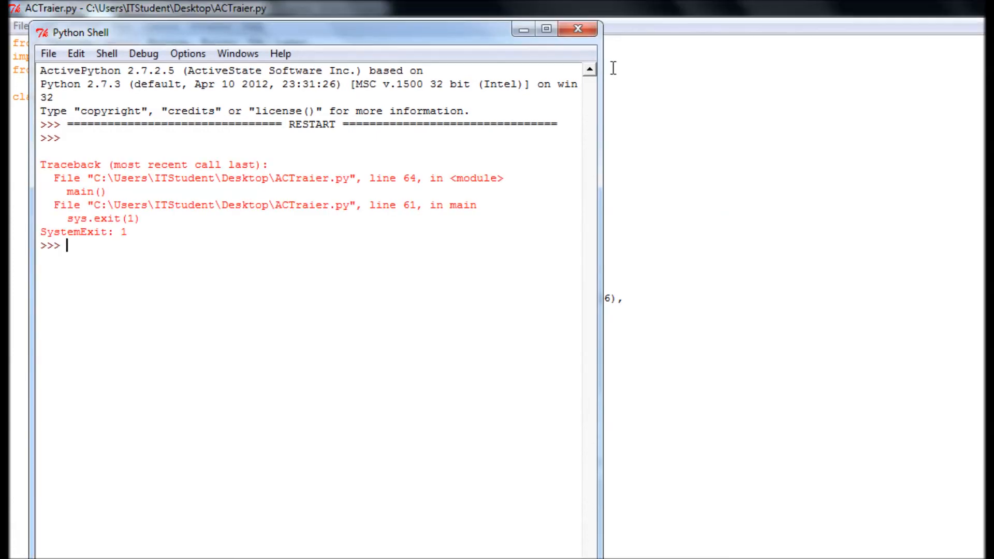
click(577, 31)
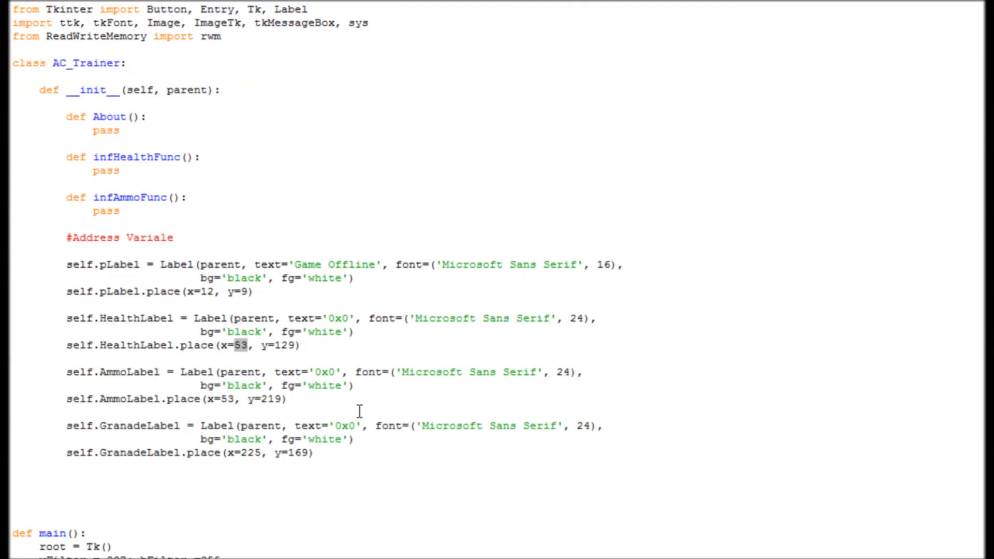
Set the grenade label to y=168 and the health label to y=128, then run and close
click(310, 402)
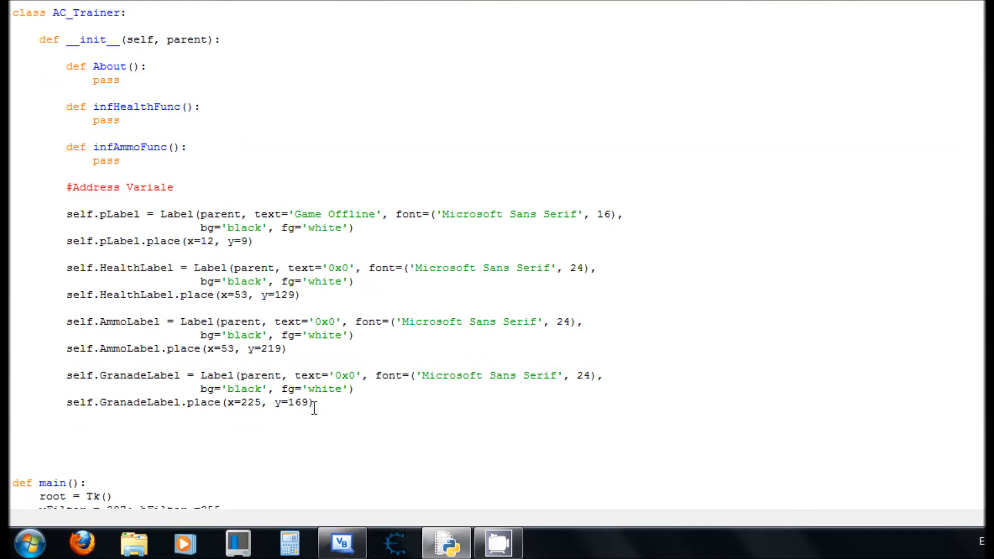
key(BackSpace)
text(8)
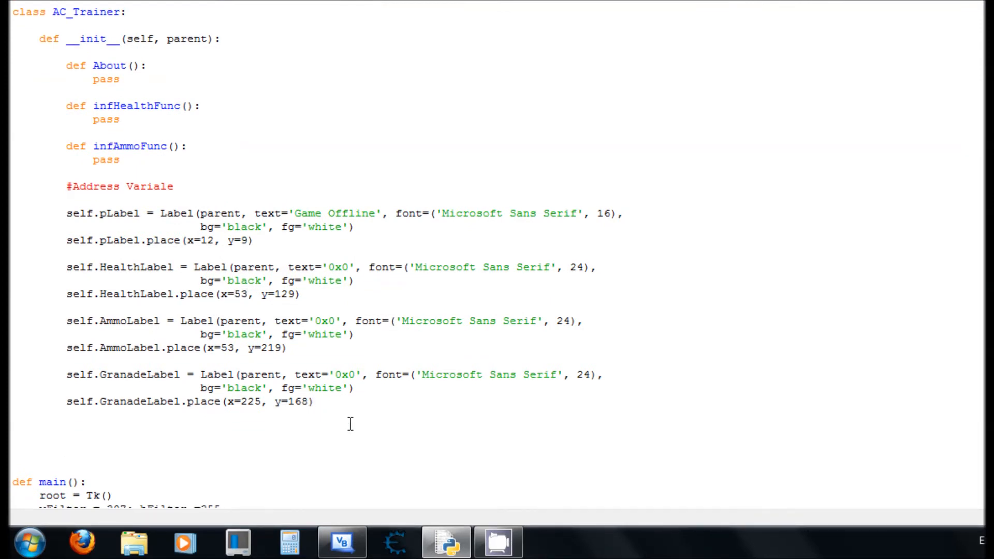
click(295, 294)
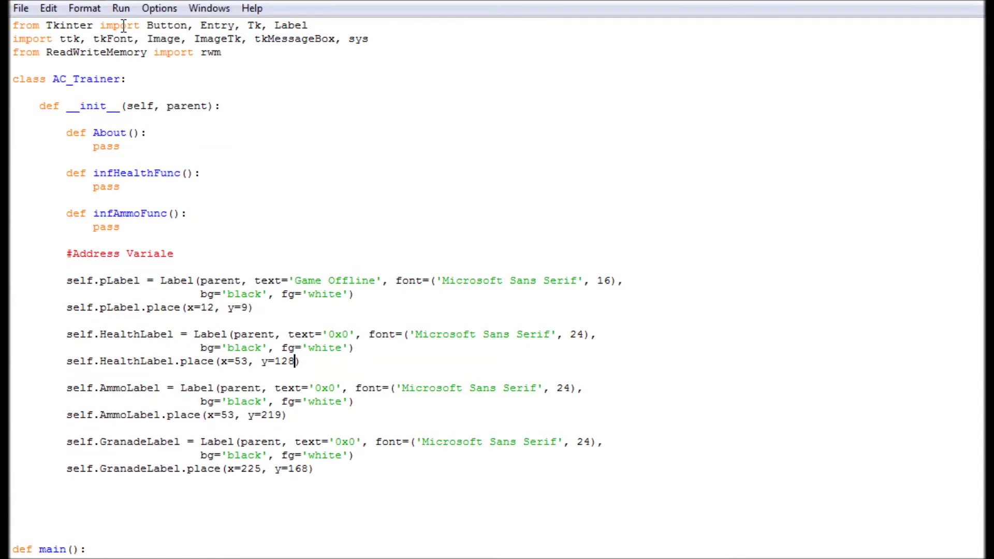
text(8)
click(120, 26)
click(144, 56)
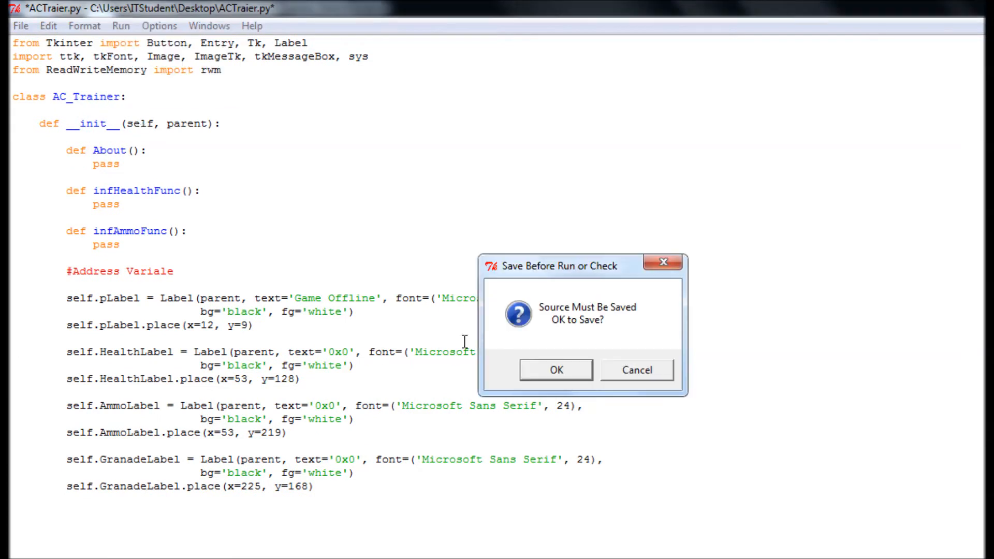
click(556, 369)
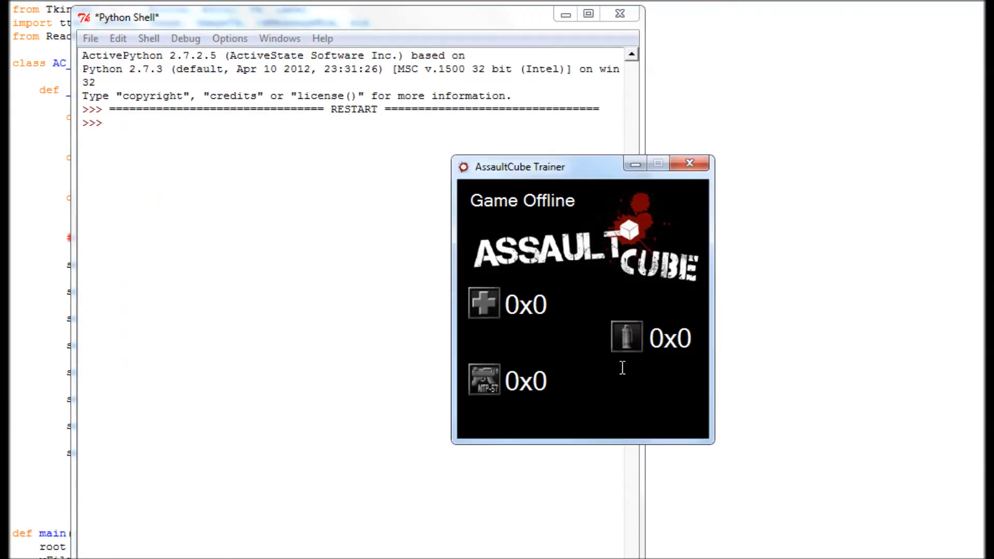
click(700, 175)
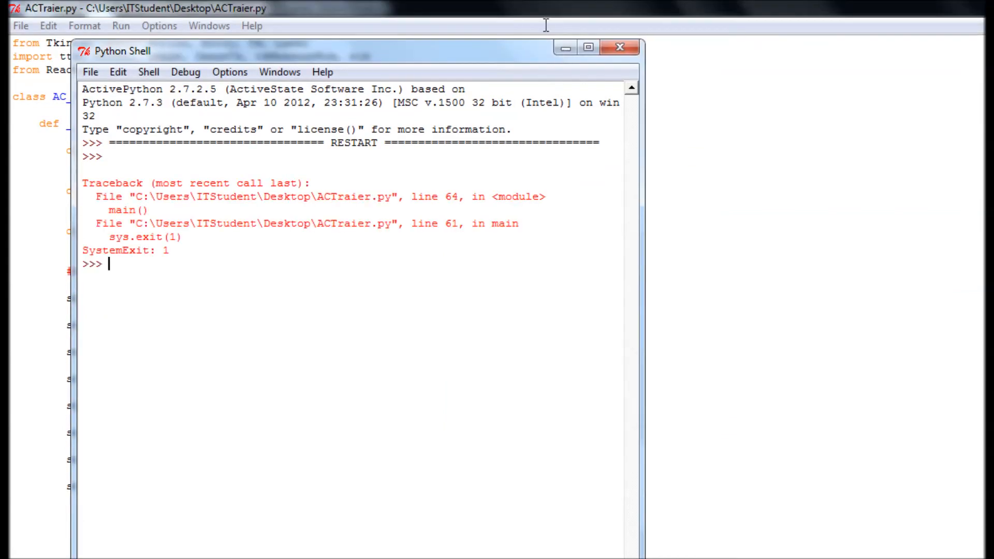
click(619, 47)
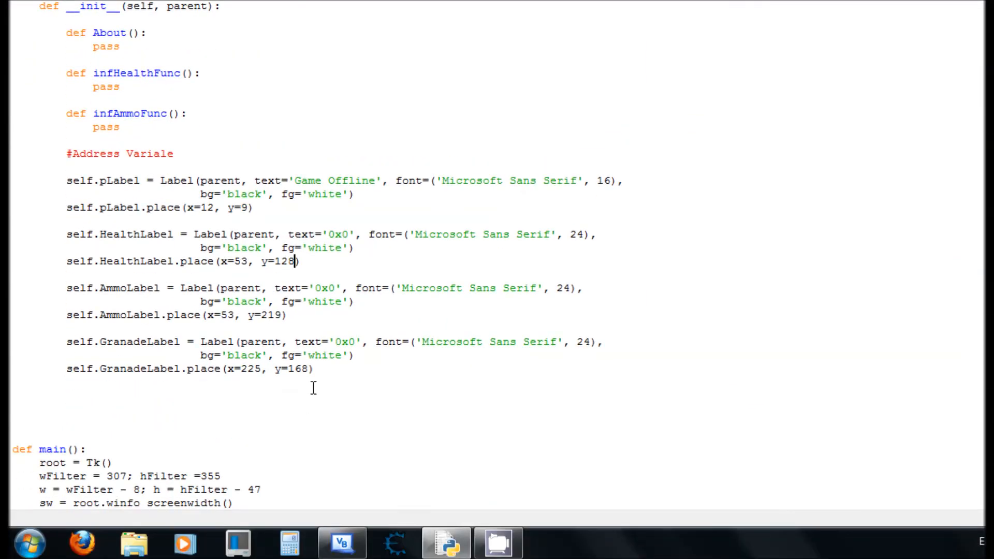
Add self.infHealthButton = ttk.Button(parent, text='Infinite Health: OFF', command=) below GranadeLabel
click(313, 387)
key(Return)
key(Return)
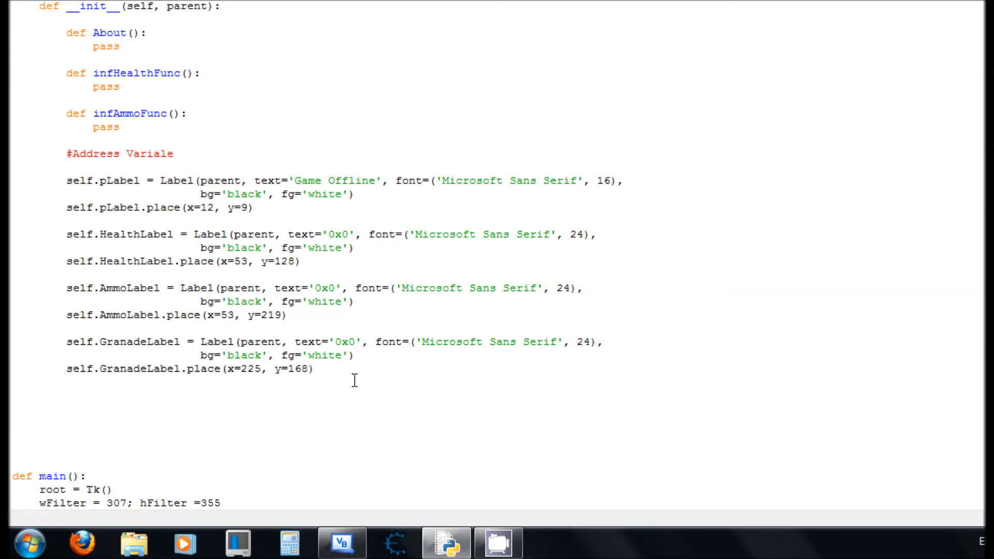
text(self.)
text(infhealt)
key(BackSpace)
key(BackSpace)
key(BackSpace)
text(Health)
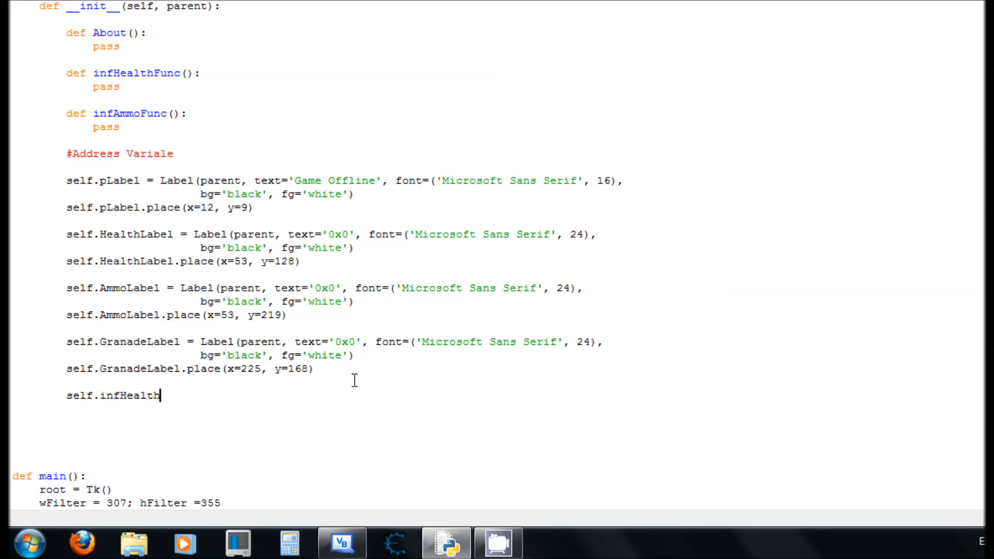
text(But)
text(ton = ttk.)
text(Button()
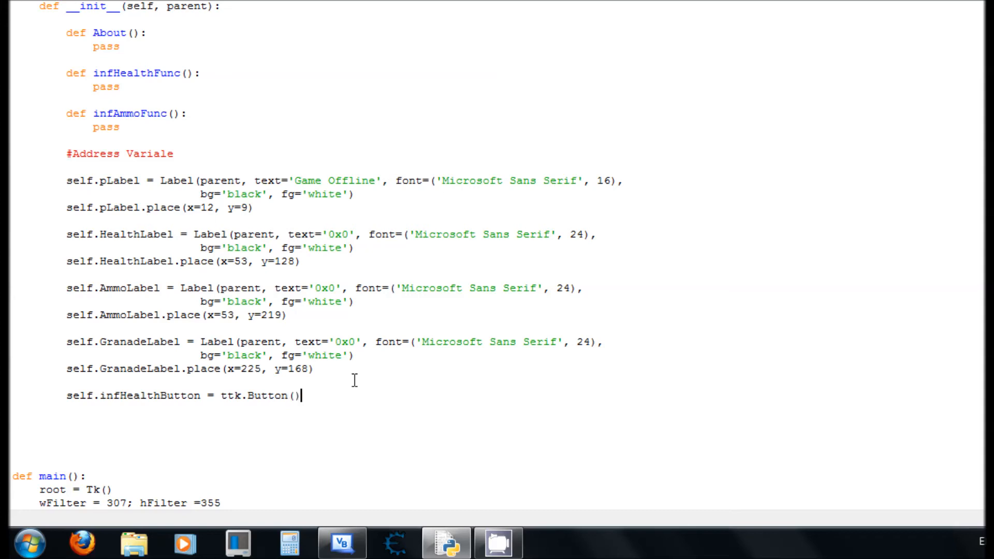
key(Left)
text(parent, text)
text(Infi)
key(BackSpace)
key(BackSpace)
key(BackSpace)
text(n)
text(finite He)
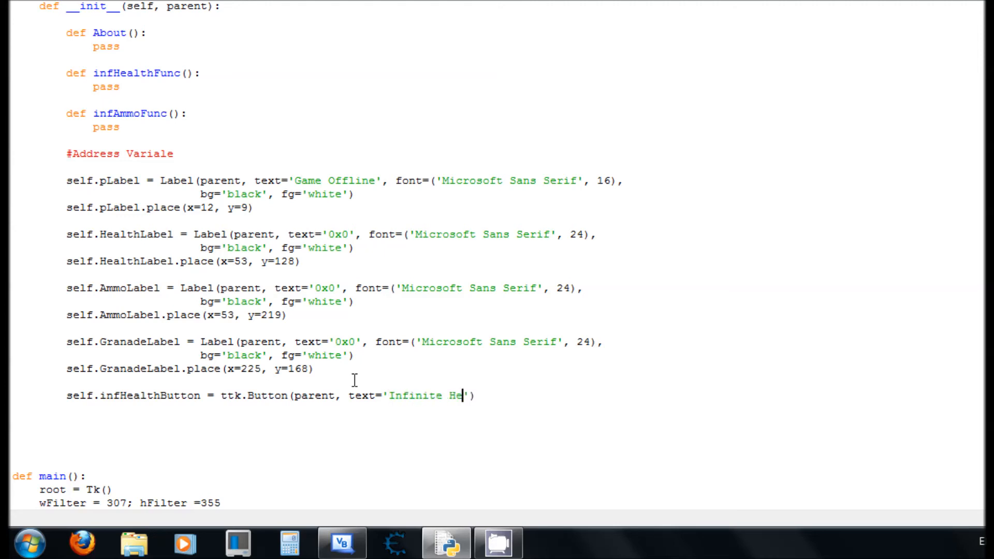
text(alth)
text(: )
text(OFF)
text(command=)
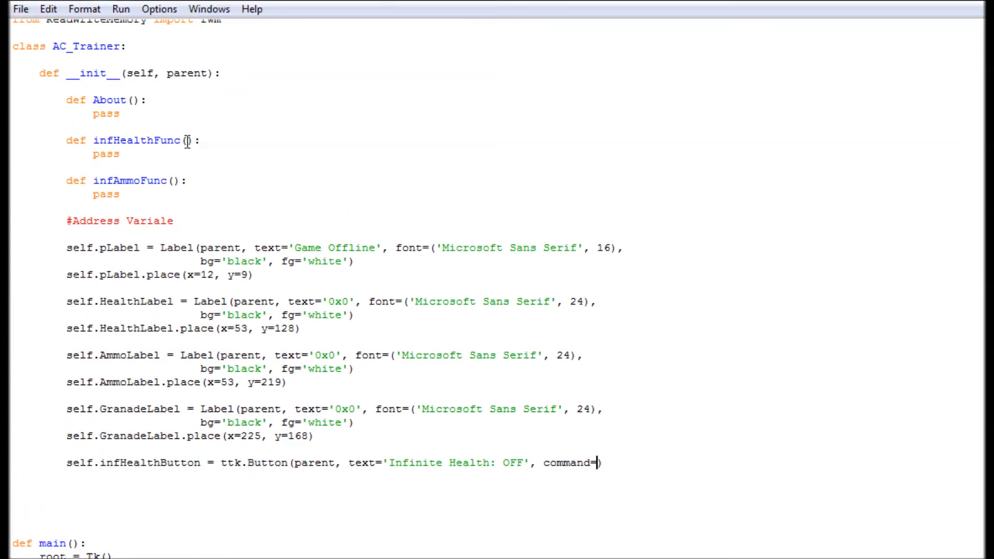
Paste infHealthFunc as the button's command and start a new InfHealthButton.place line
drag(182, 158, 92, 156)
key(ctrl+c)
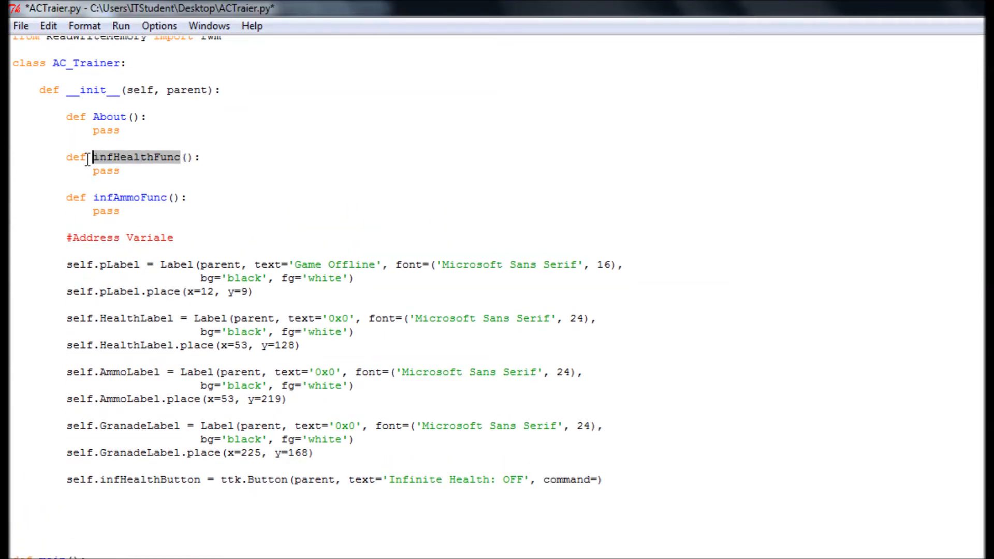
click(596, 479)
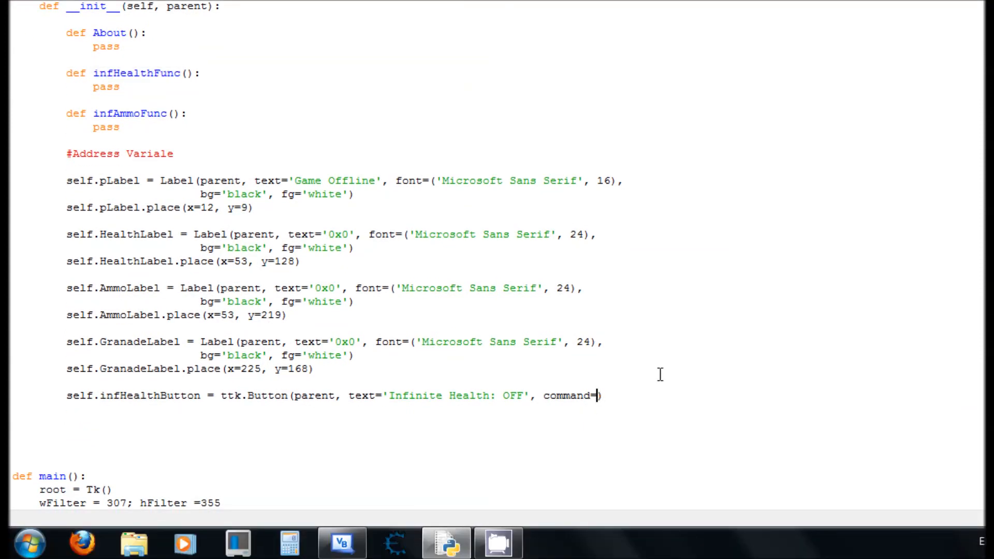
key(ctrl+v)
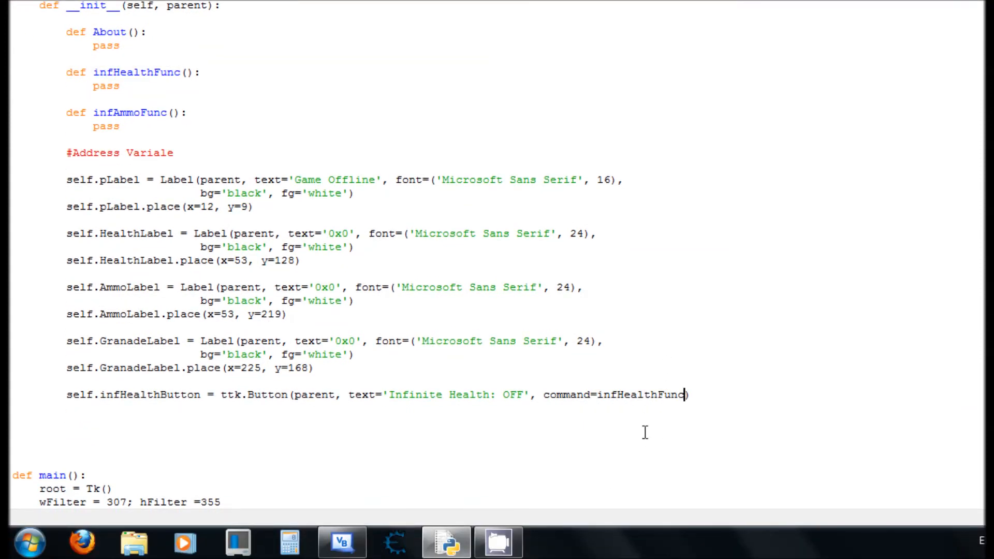
text())
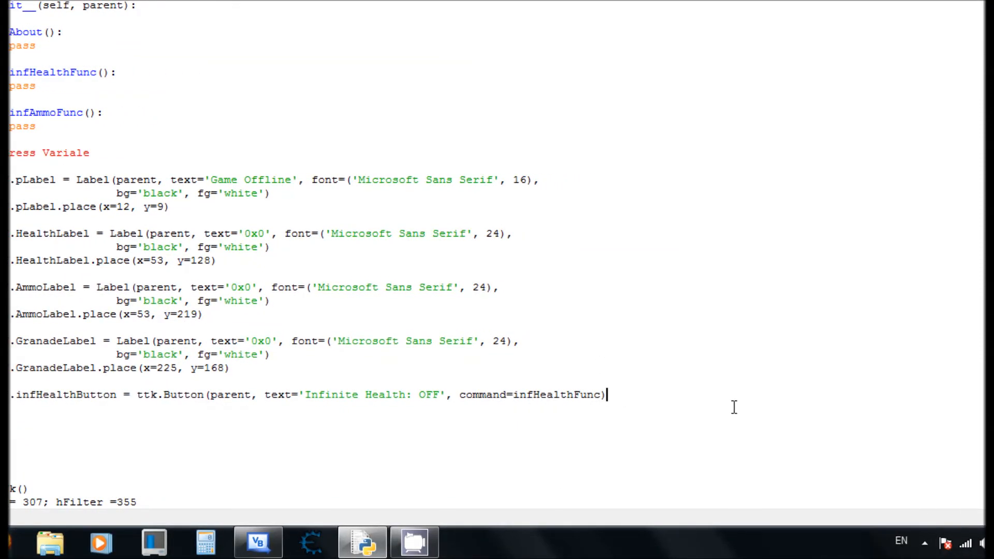
key(Return)
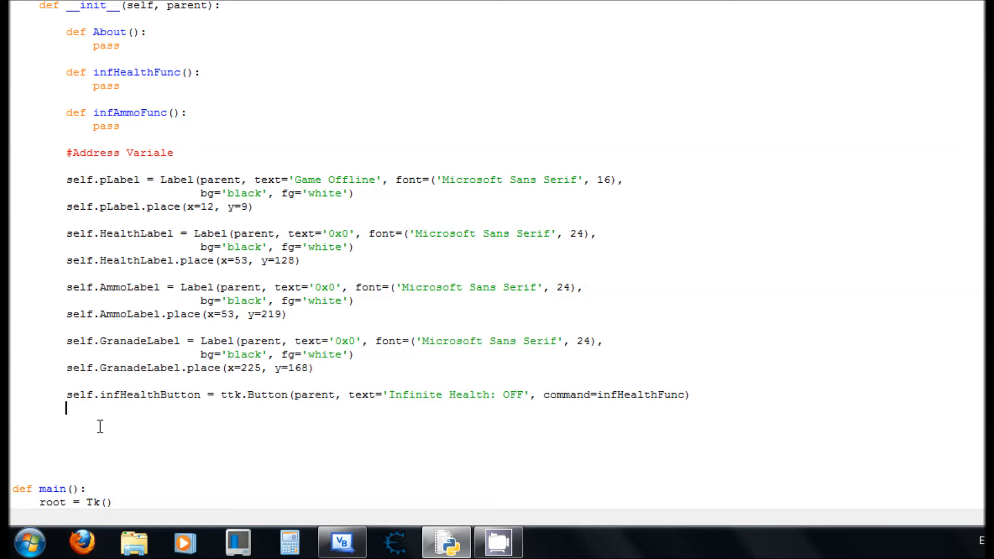
text(self.I)
text(nfhealth)
key(BackSpace)
key(BackSpace)
key(BackSpace)
key(BackSpace)
key(BackSpace)
text(HealthButto)
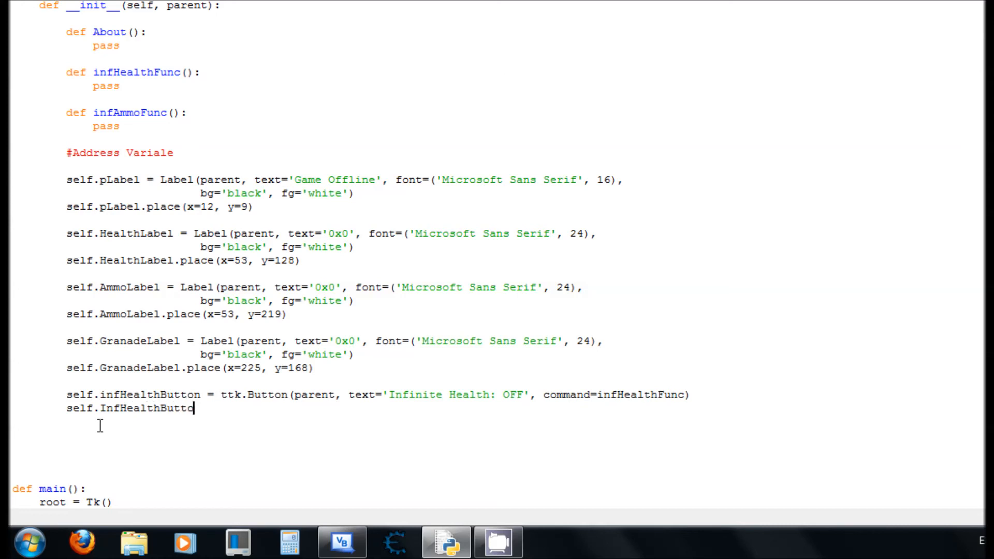
text(n.place)
text(())
Fill the place call with w=115, h=35, x=12, y=175
click(99, 425)
click(247, 408)
text(w-)
text(=)
text(, y)
key(BackSpace)
text(h)
text(=,)
key(BackSpace)
text(x=, y)
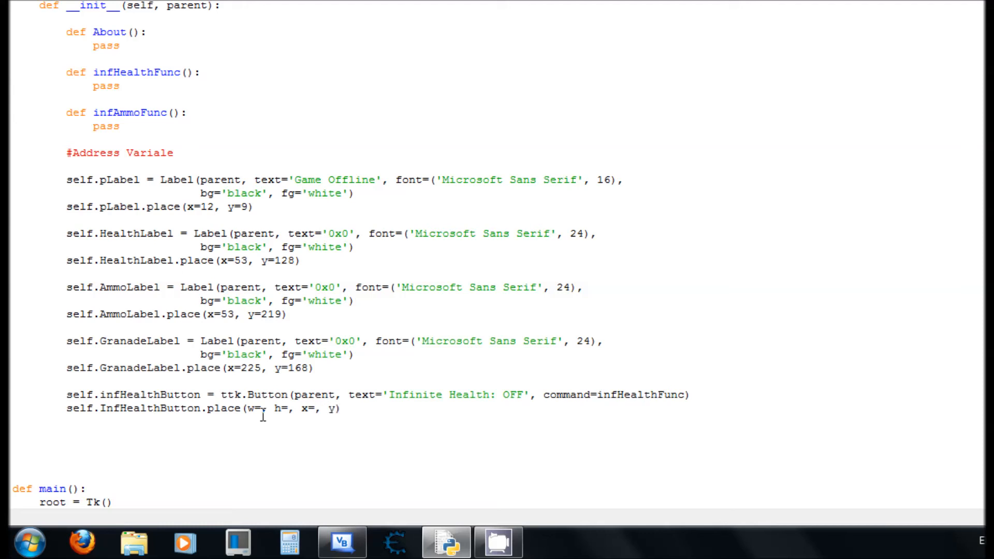
text(=)
click(262, 409)
text(115)
click(307, 408)
text(35)
click(348, 409)
text(12)
click(389, 409)
text(175)
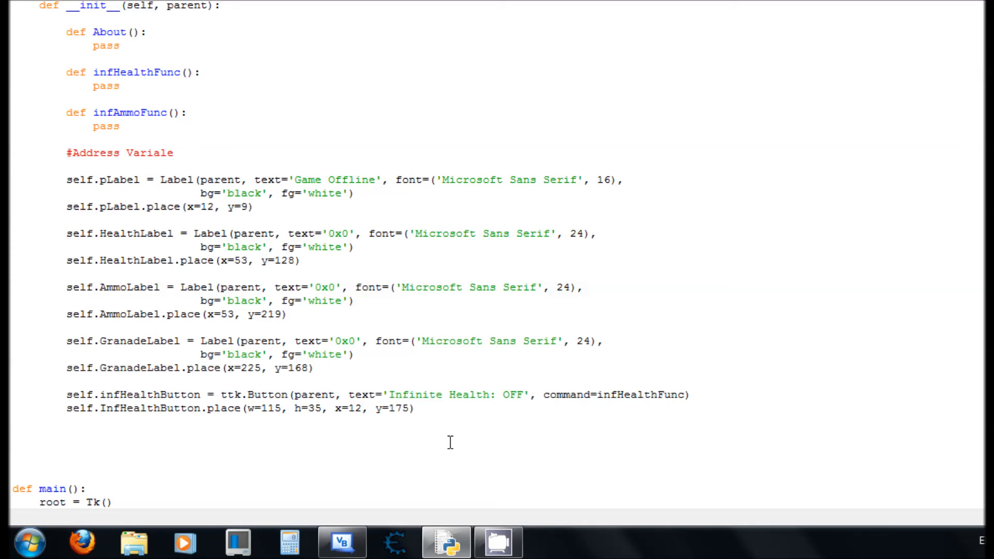
scroll(201, 40, up, 1)
Run the script, read the InfHealthButton AttributeError and close the shell and frozen trainer
click(117, 24)
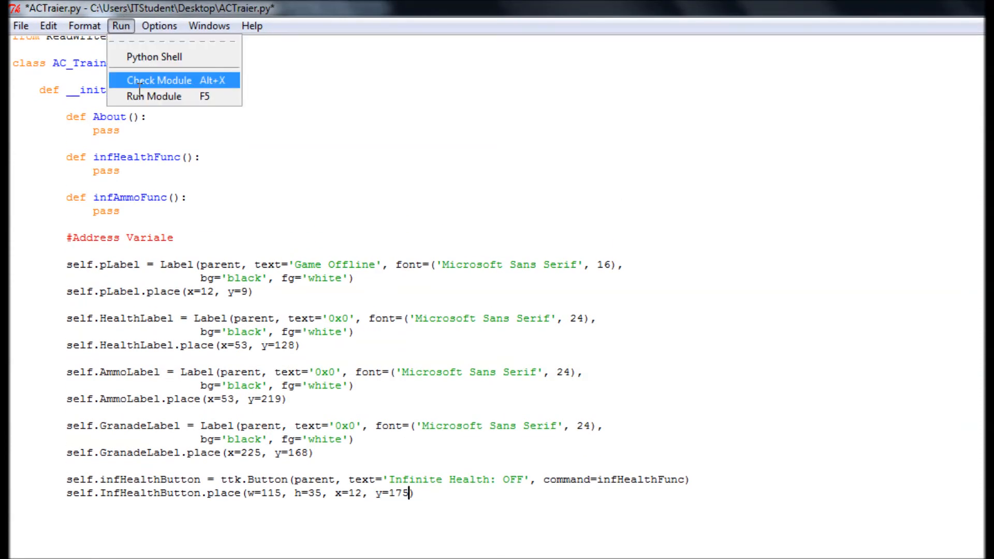
click(156, 67)
click(556, 335)
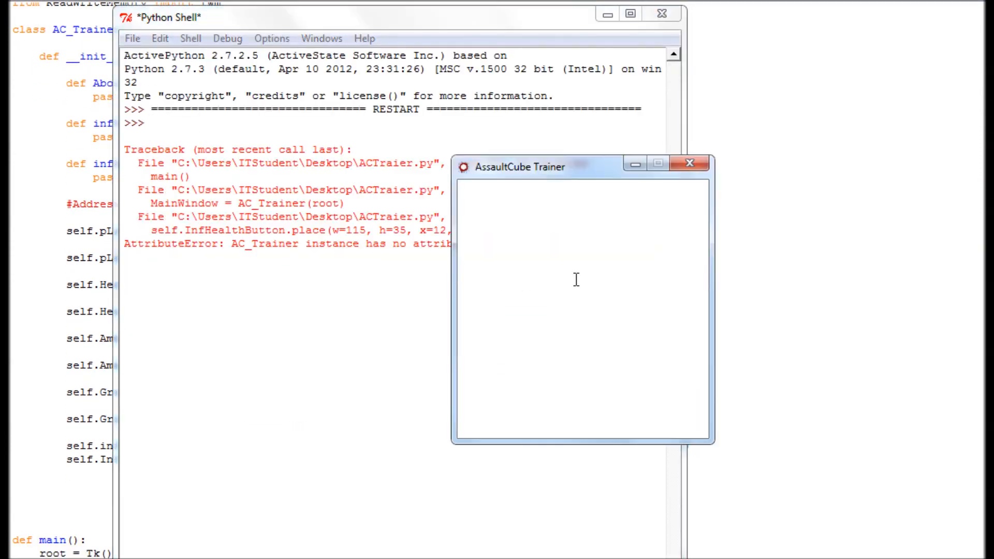
click(488, 255)
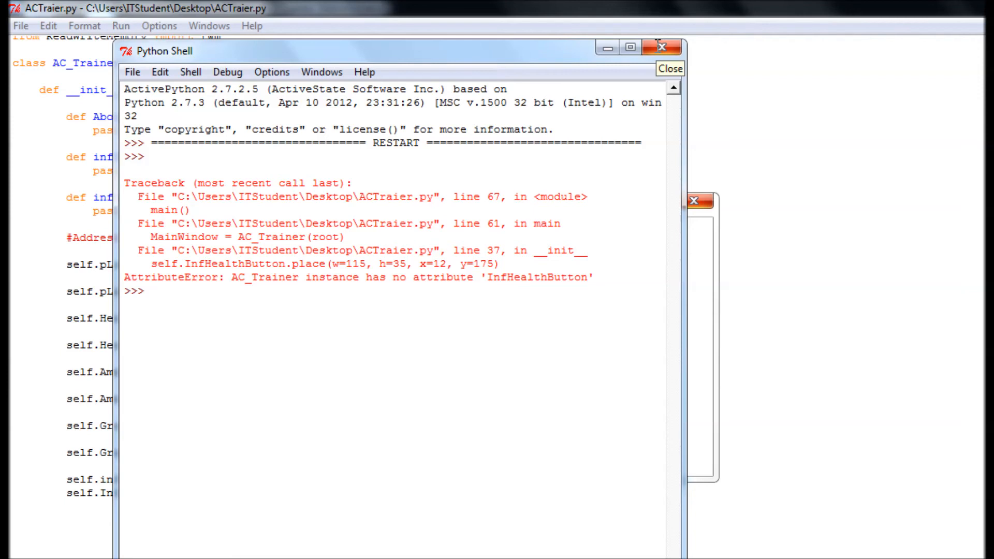
click(661, 47)
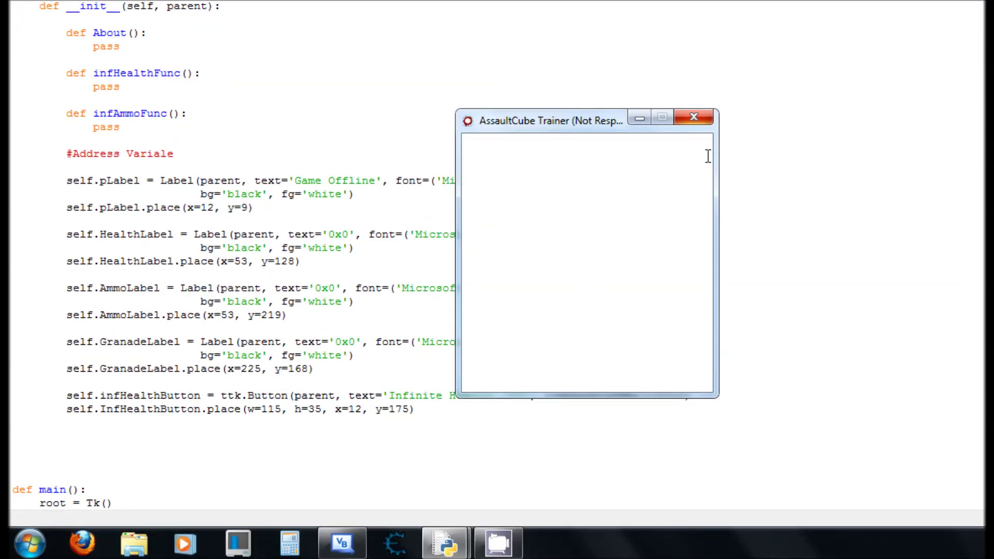
click(693, 118)
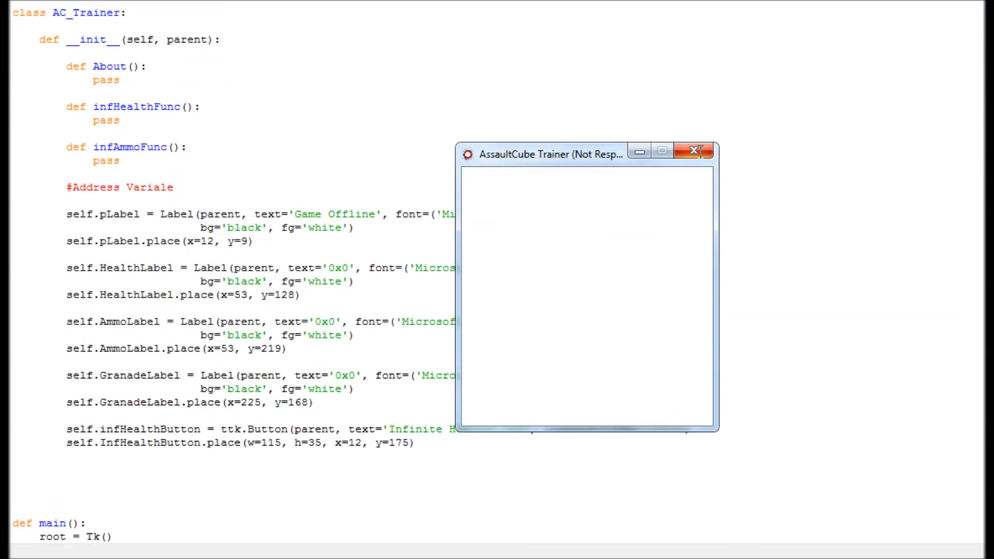
click(603, 284)
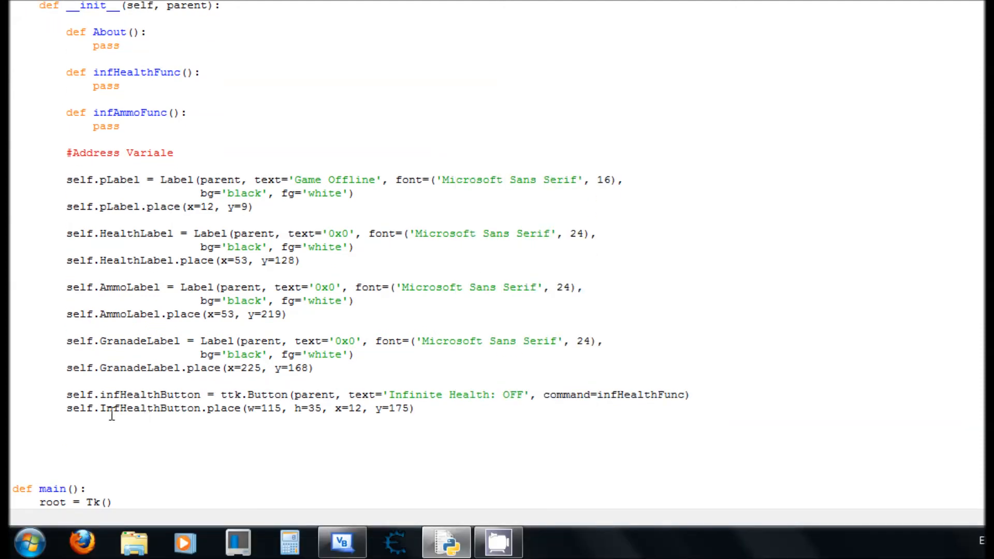
Correct the place line to self.infHealthButton to match the button's name
click(103, 409)
key(Delete)
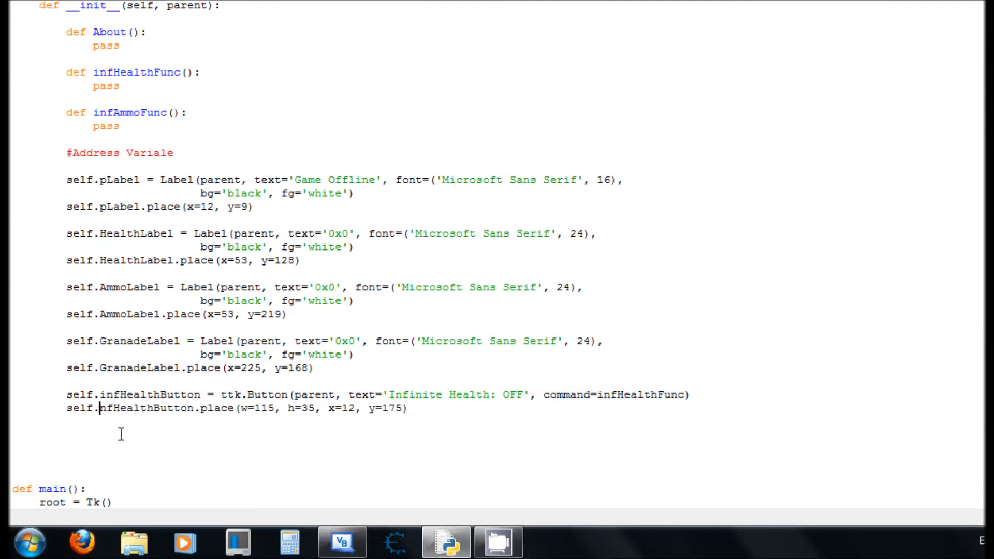
text(i)
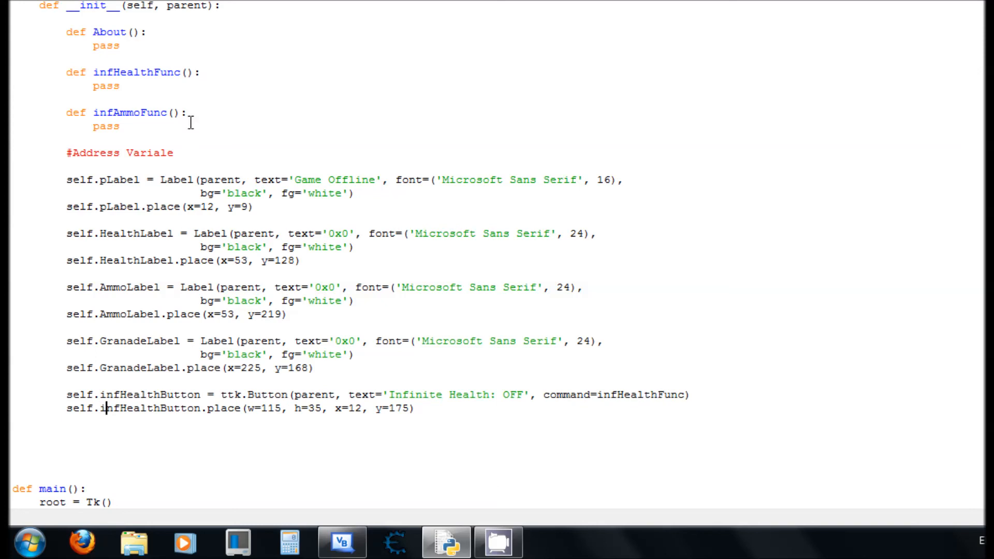
click(120, 25)
Run the corrected script, click the Infinite Health: OFF button several times, then close the run
click(154, 96)
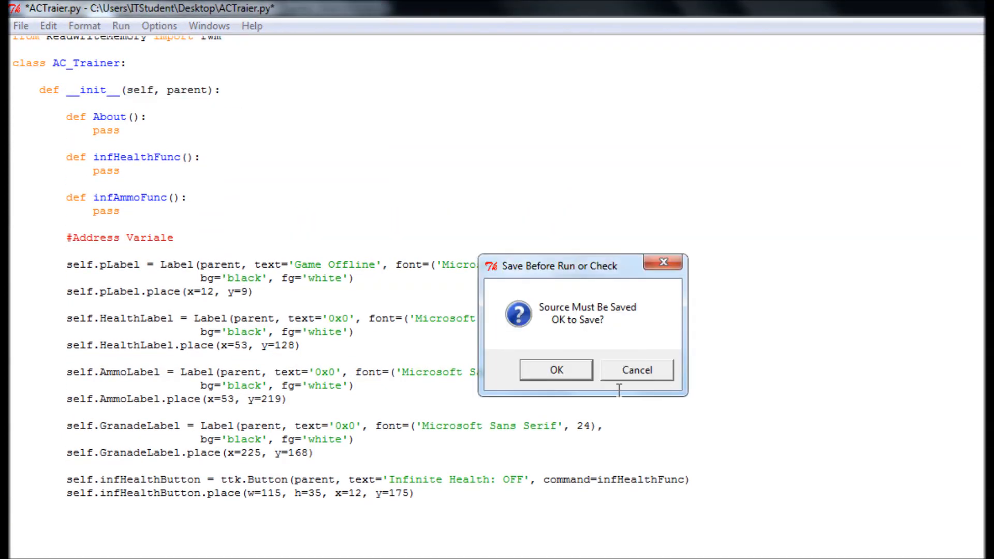
click(560, 371)
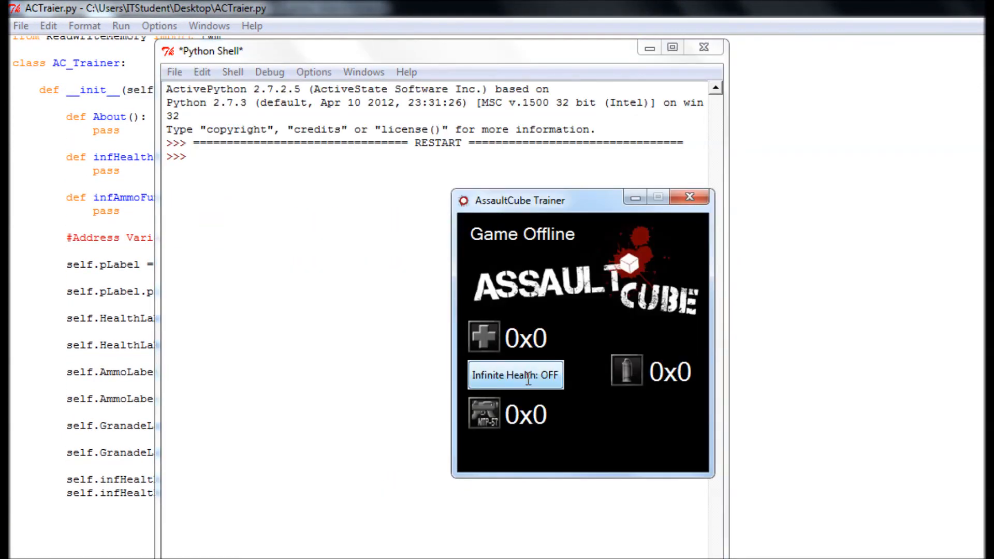
click(531, 376)
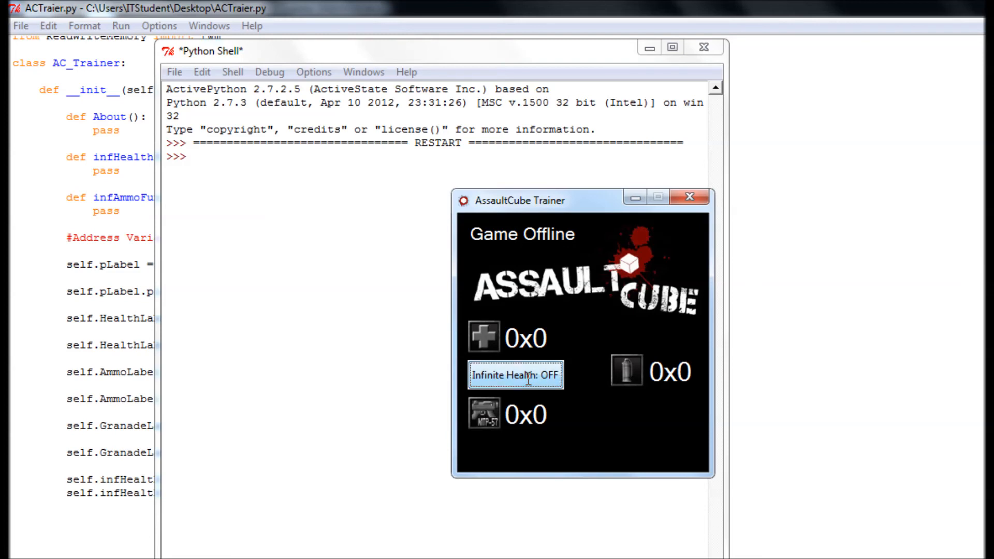
click(530, 376)
click(529, 375)
click(531, 376)
click(530, 376)
click(531, 376)
click(689, 196)
click(703, 47)
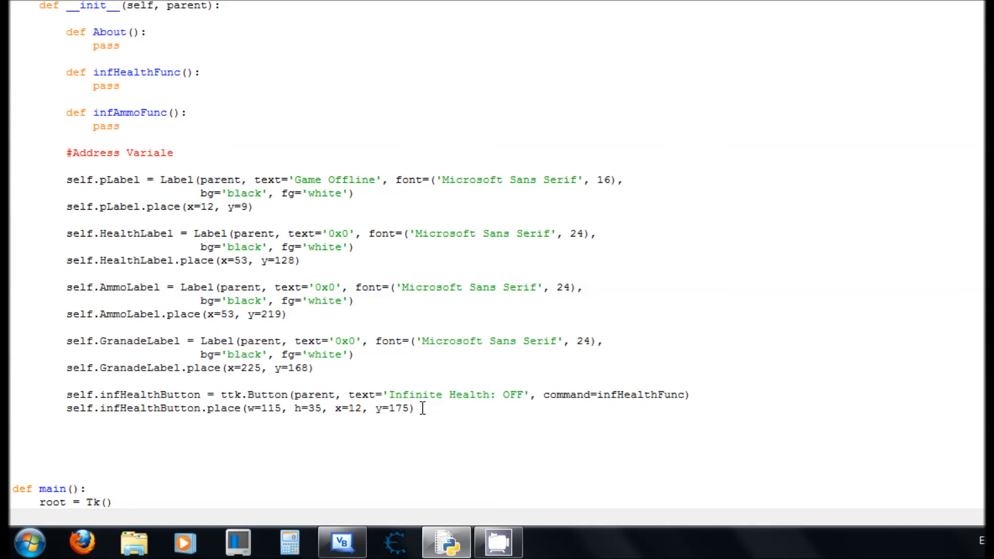
Select Button1 in the Visual Basic designer to show its properties, then return to IDLE
click(341, 542)
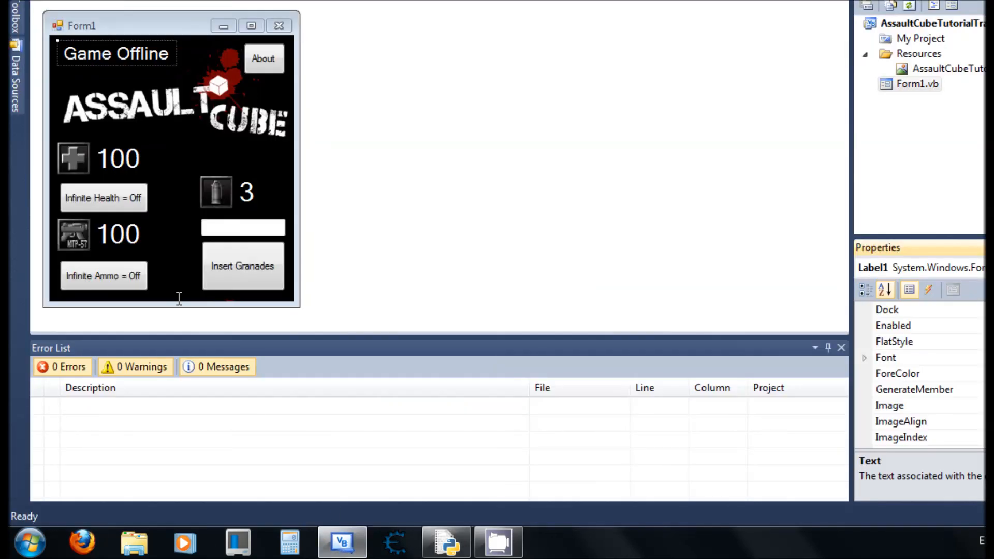
click(121, 200)
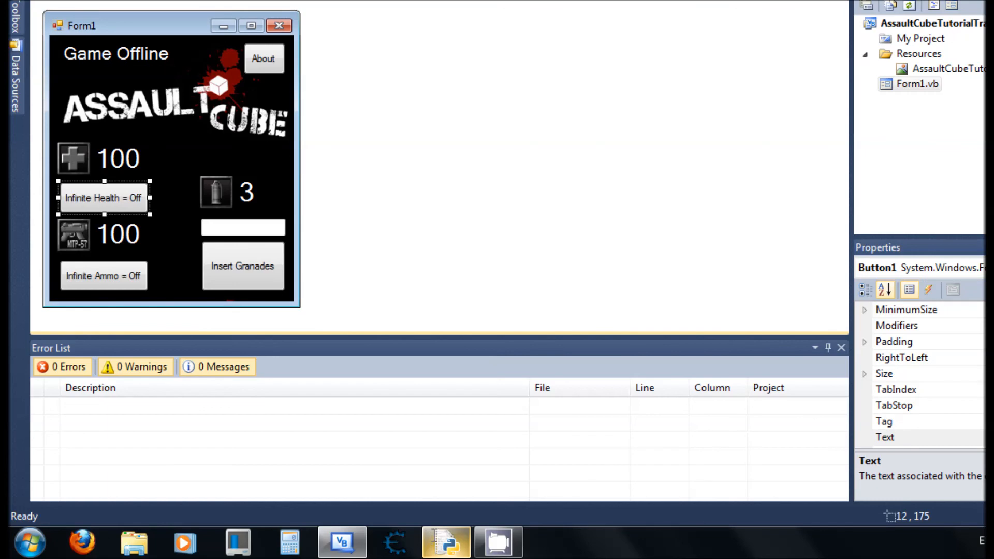
click(447, 541)
click(342, 541)
click(448, 541)
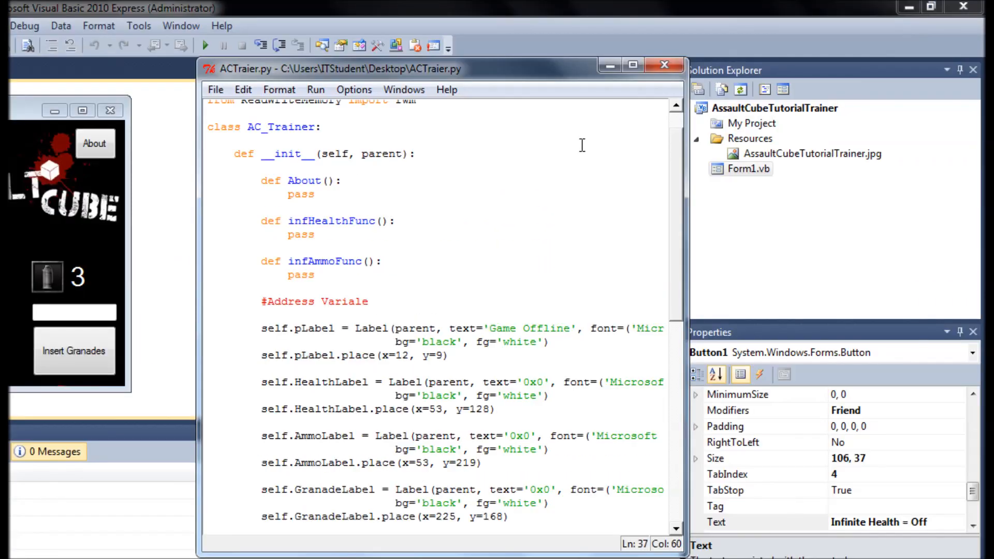
Run the trainer and drag its window beside the VB form to compare button sizes
click(315, 89)
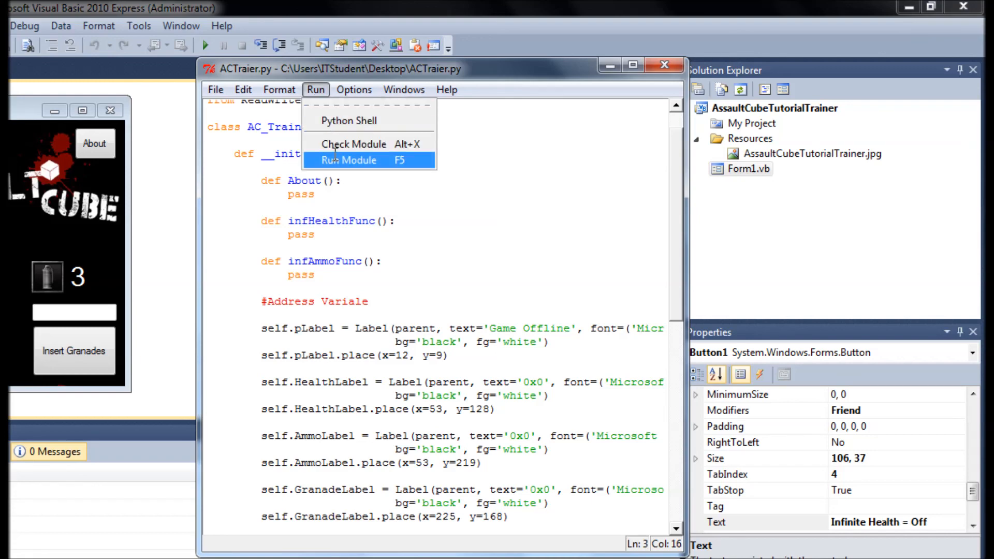
click(341, 159)
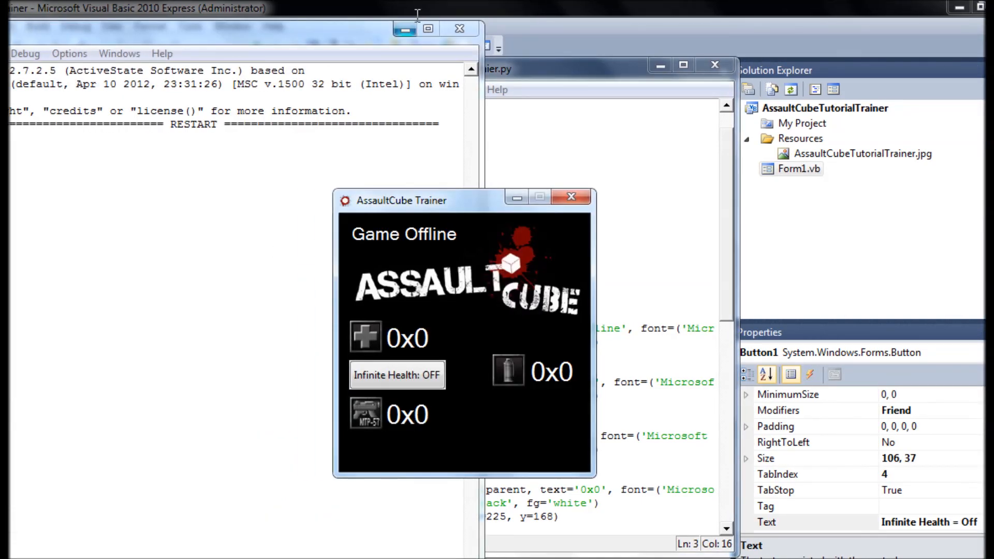
click(409, 29)
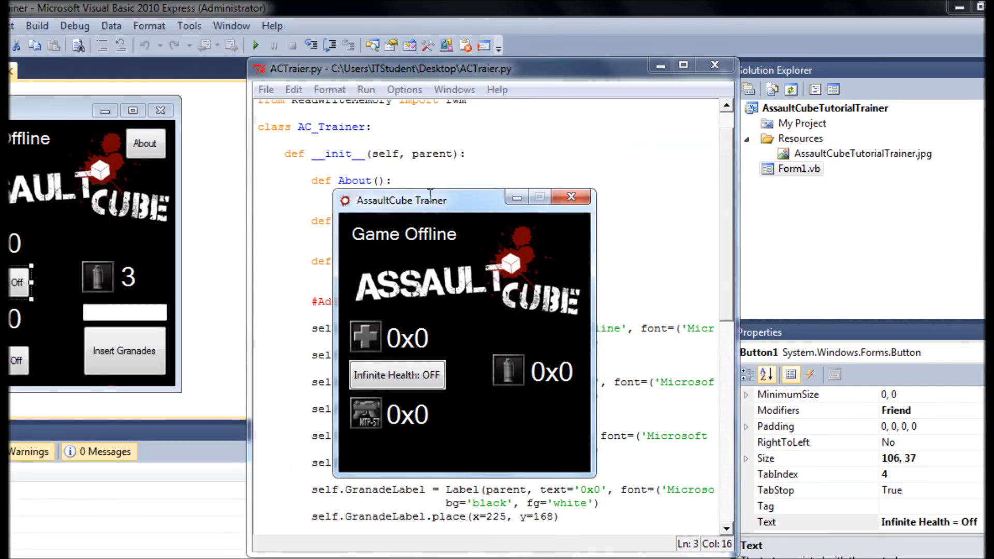
drag(429, 193, 278, 102)
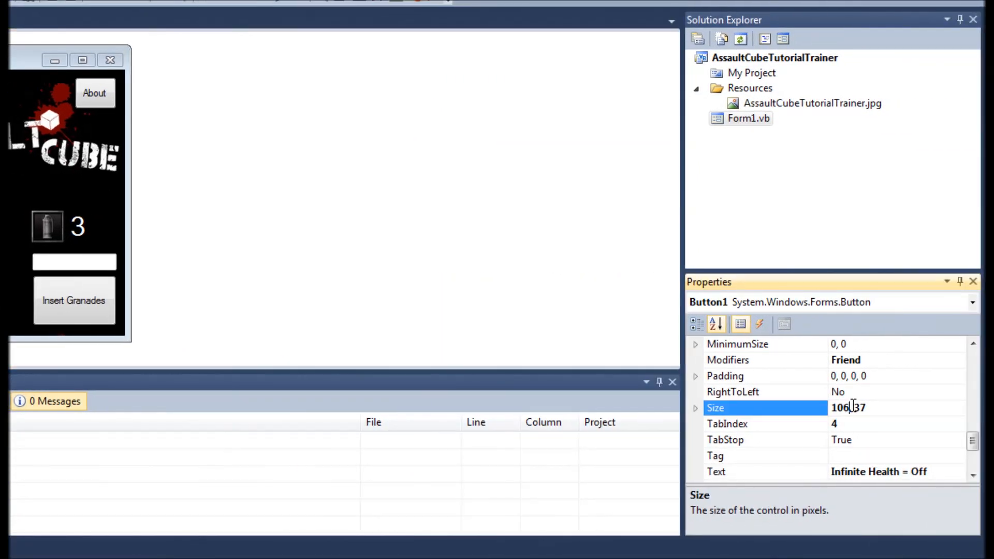
drag(867, 407, 830, 408)
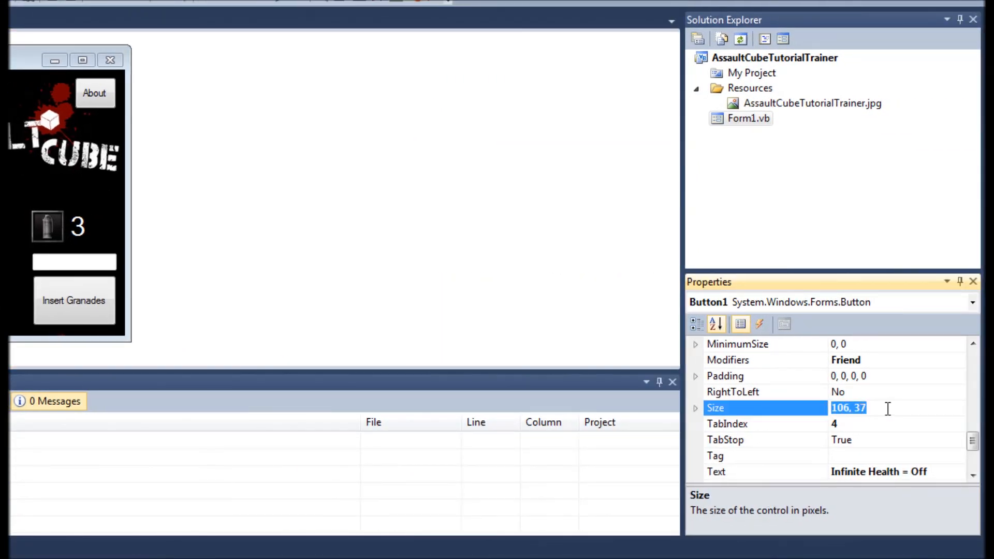
scroll(887, 407, up, 1)
scroll(897, 395, up, 1)
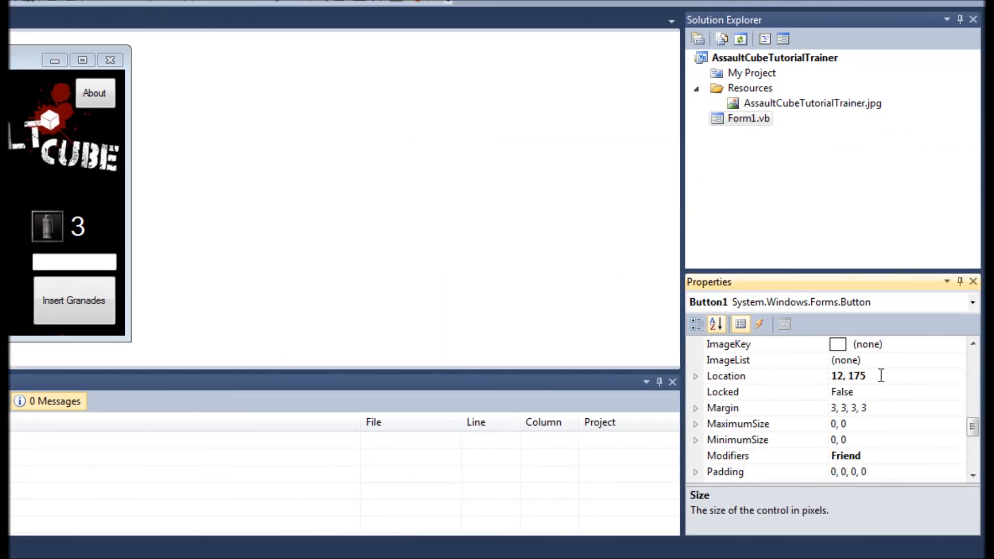
click(881, 376)
drag(868, 376, 817, 379)
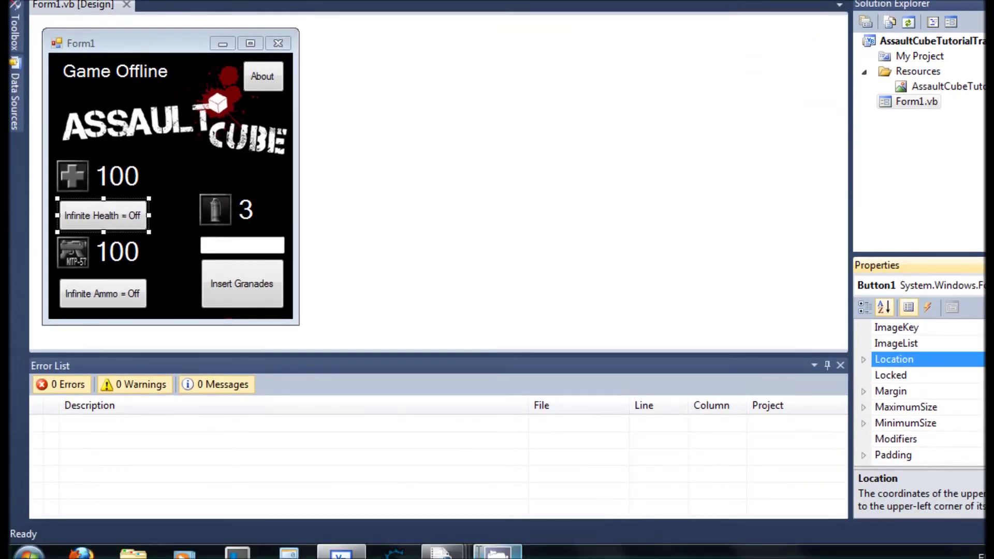
click(445, 541)
mouse_move(627, 454)
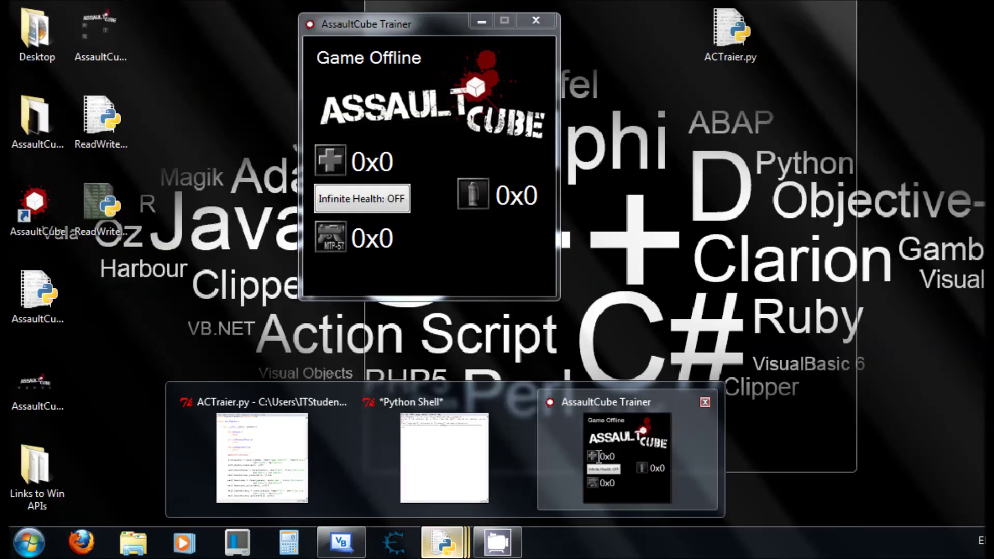
click(598, 456)
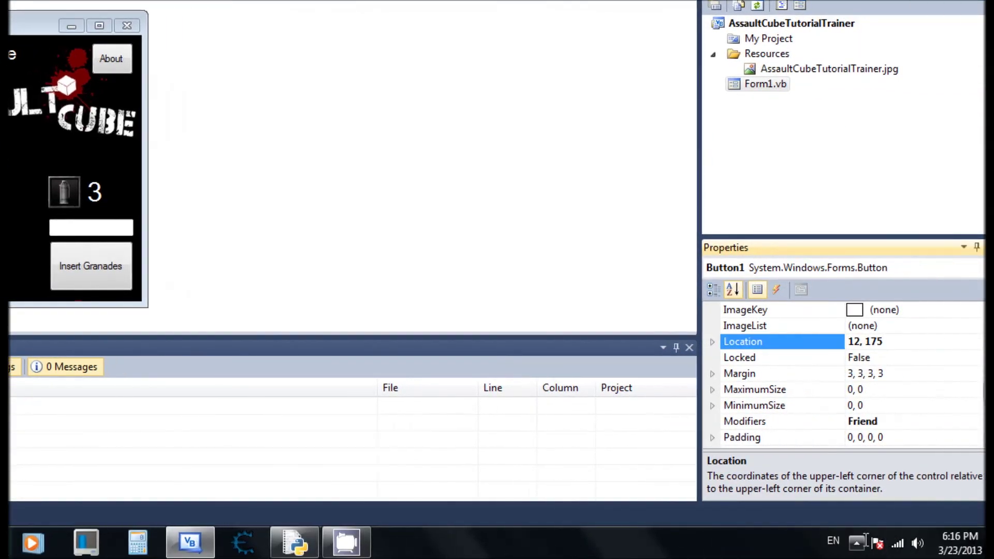
click(838, 536)
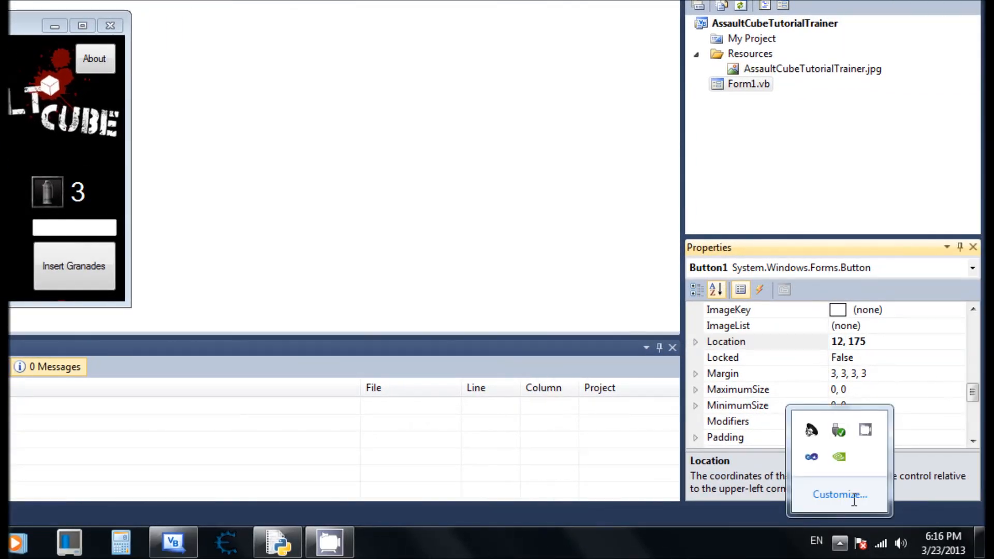